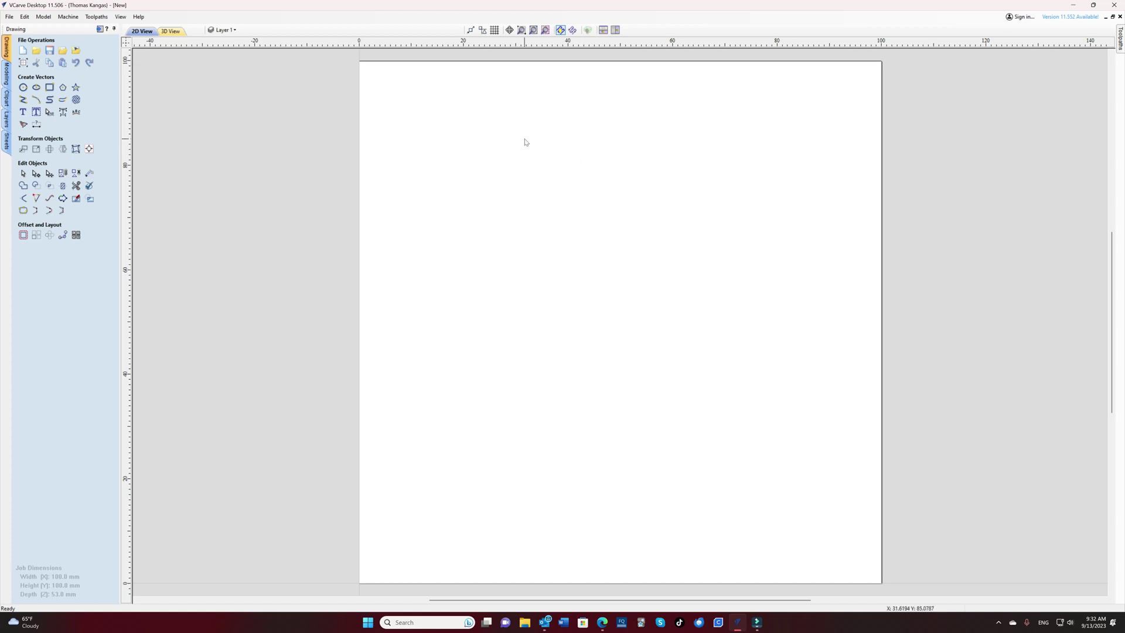
Create a text object reading 'Text' at 10 mm height and move it onto the sheet
{"action": "left_click", "coordinate": [23, 114]}
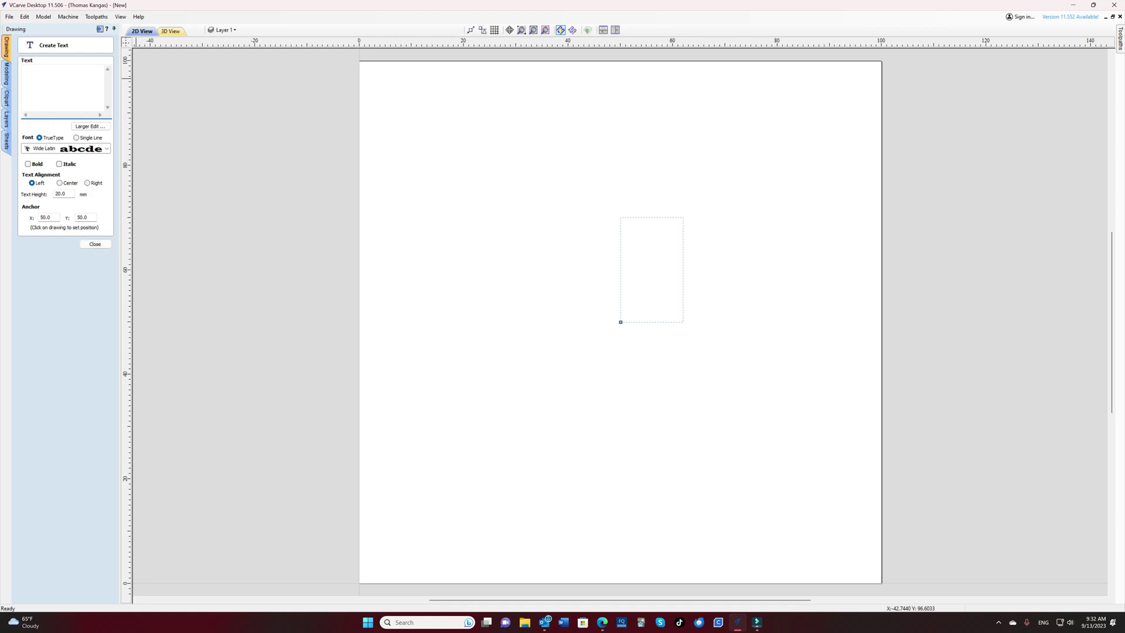
{"action": "type", "text": "Text"}
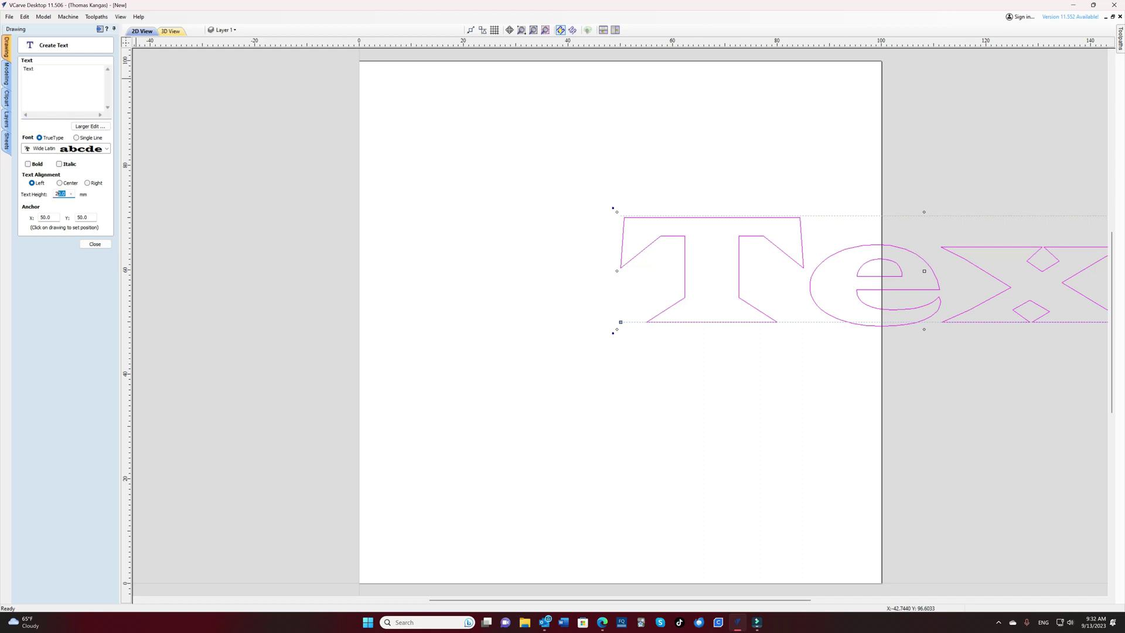
{"action": "left_click_drag", "start_coordinate": [75, 194], "coordinate": [49, 195]}
{"action": "type", "text": "10"}
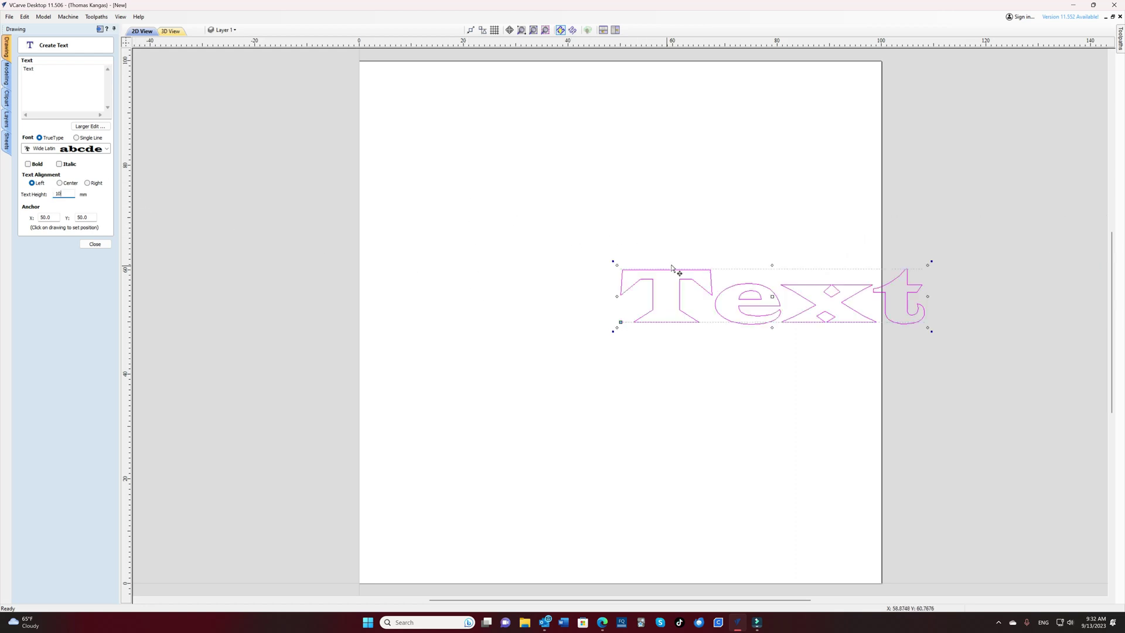
{"action": "left_click_drag", "start_coordinate": [775, 294], "coordinate": [608, 301]}
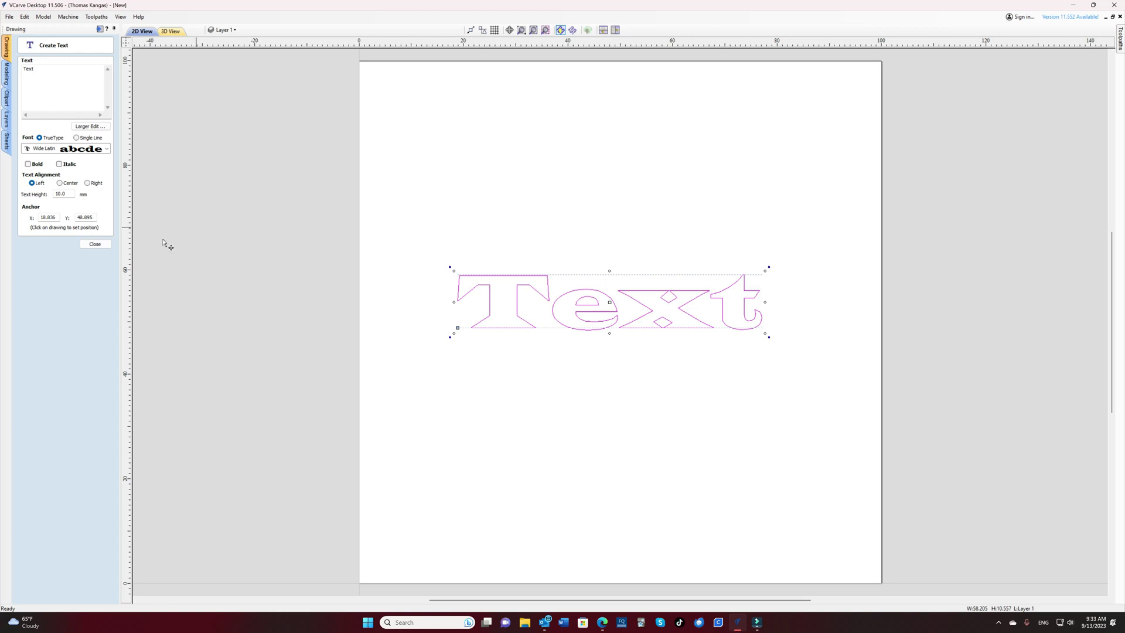
{"action": "left_click", "coordinate": [94, 244]}
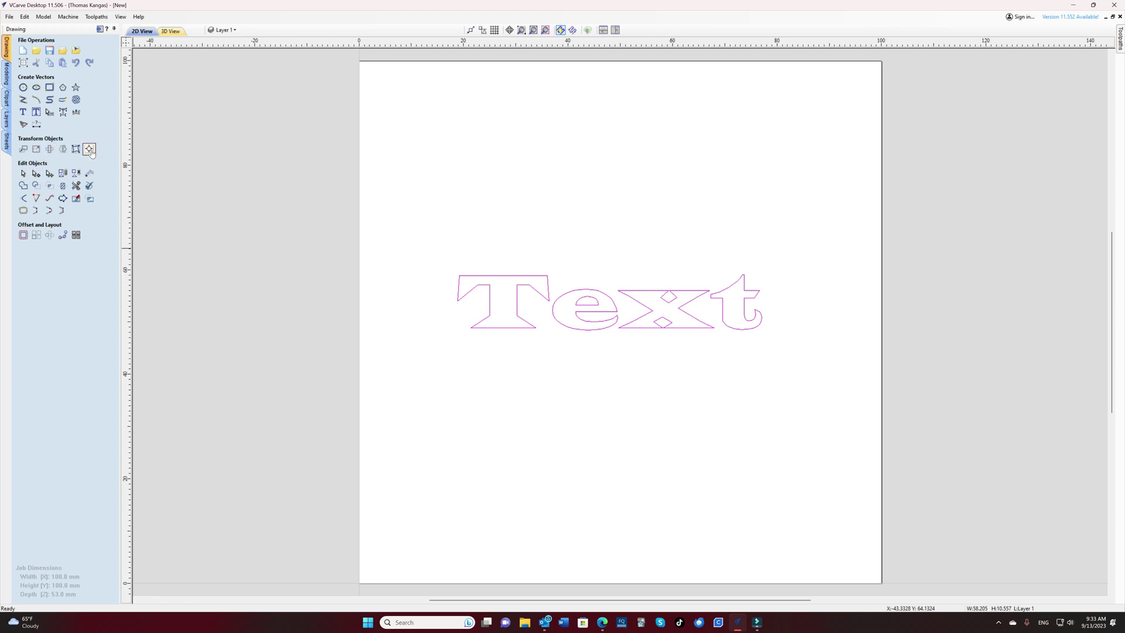
Centre the Text outline on the material with Align to Material centre
{"action": "left_click", "coordinate": [76, 150]}
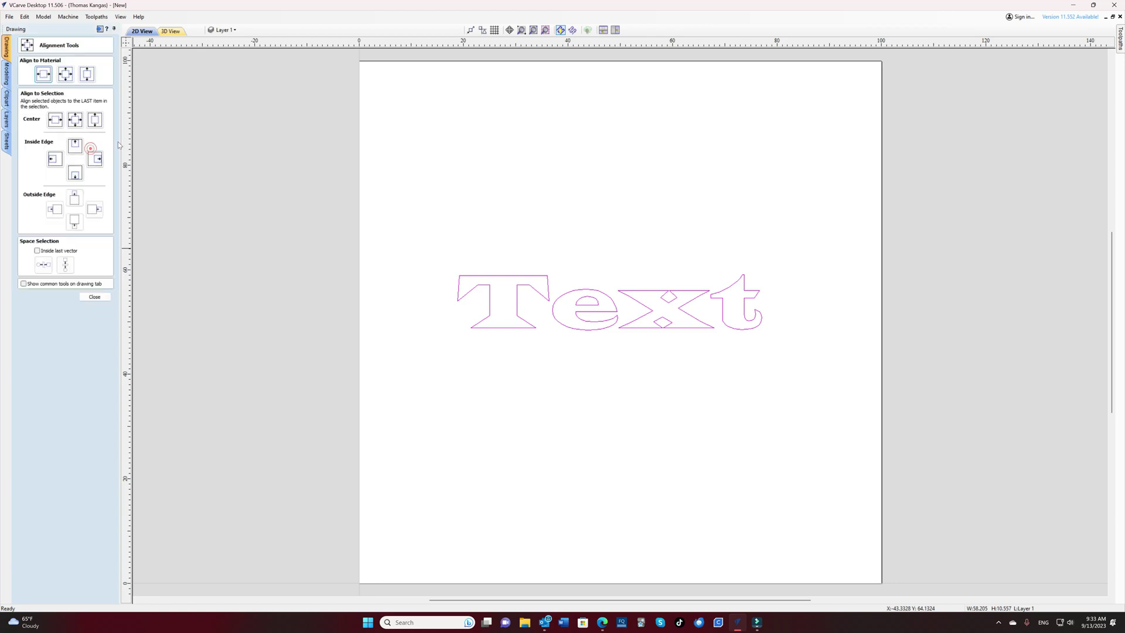
{"action": "left_click", "coordinate": [66, 75]}
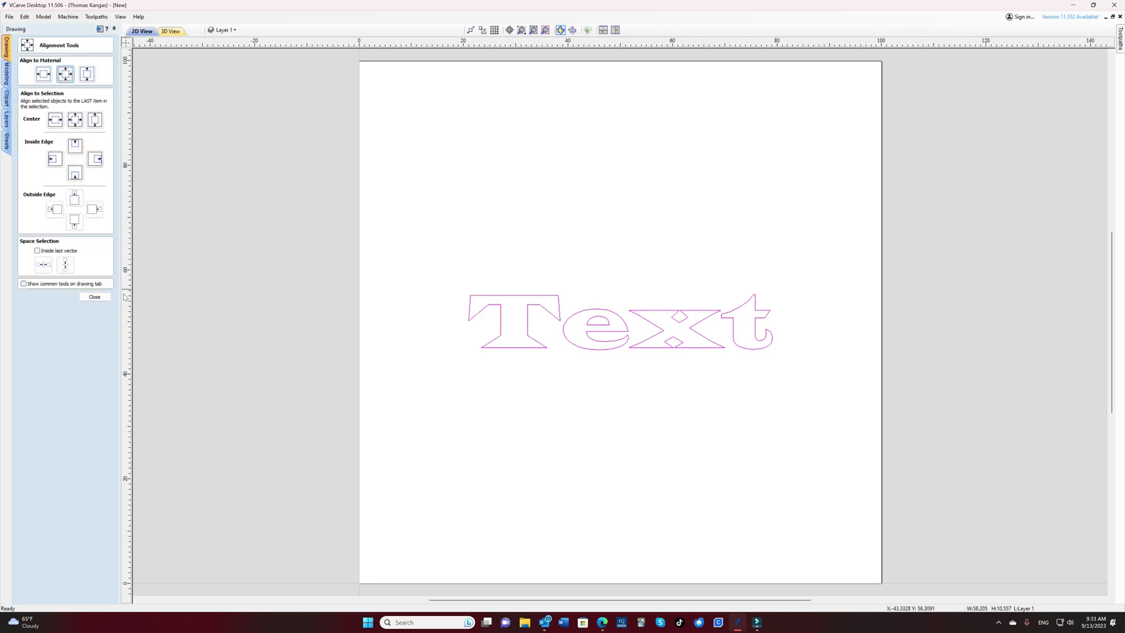
{"action": "left_click", "coordinate": [95, 296]}
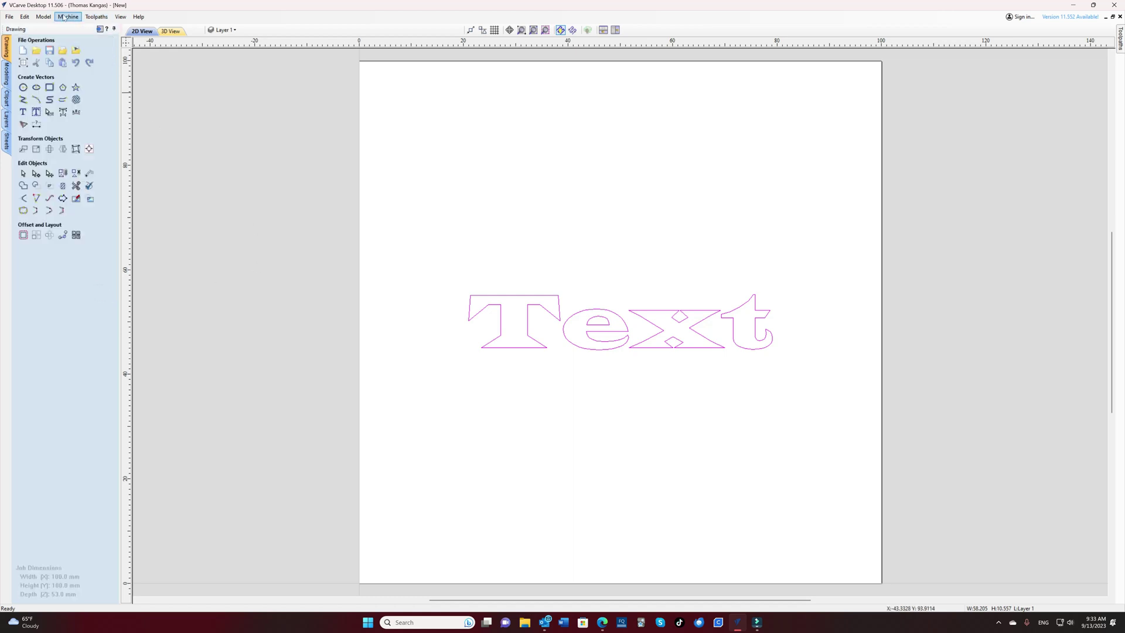
Calculate a V-Carve/Engraving toolpath named 'Text Pocket' with a 6 mm flat depth
{"action": "left_click", "coordinate": [99, 30]}
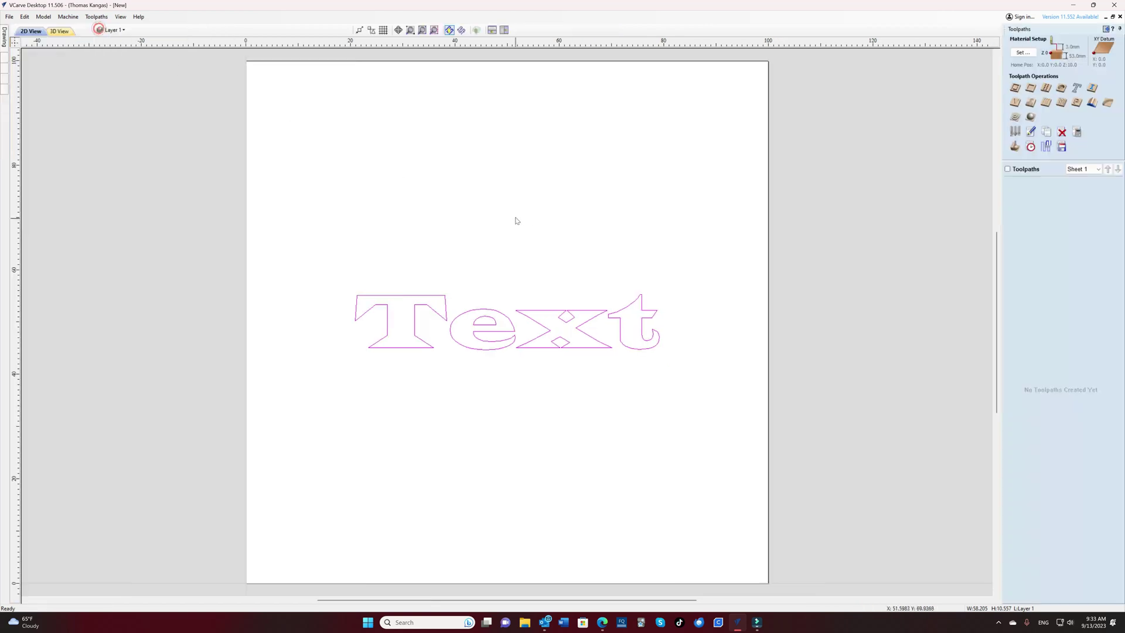
{"action": "left_click", "coordinate": [1018, 102]}
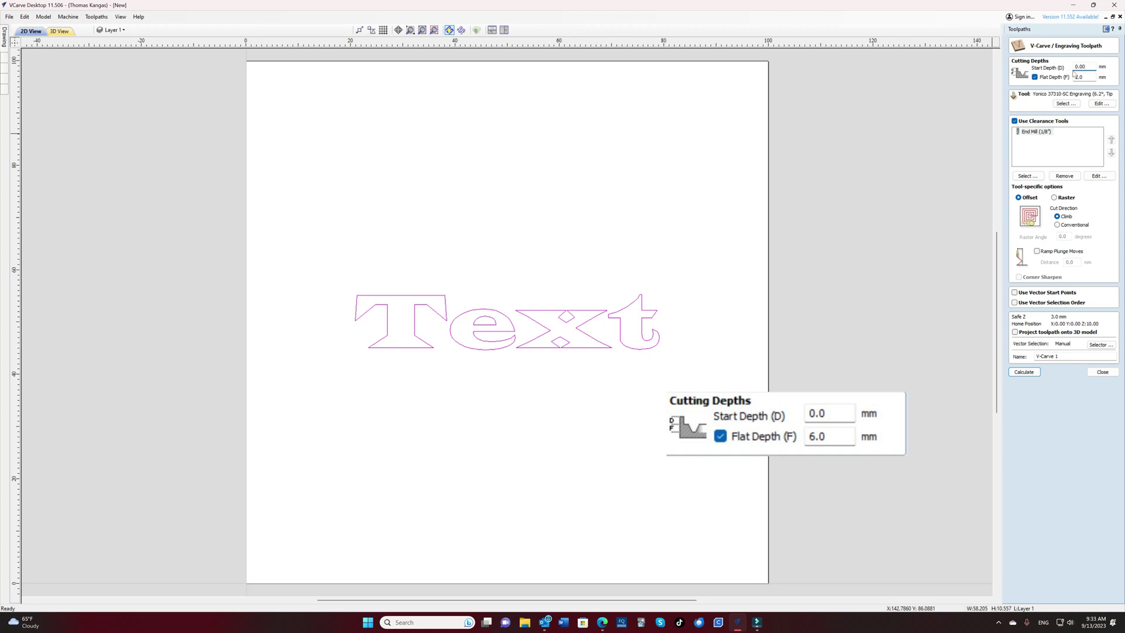
{"action": "double_click", "coordinate": [1085, 77]}
{"action": "type", "text": "6"}
{"action": "left_click_drag", "start_coordinate": [1059, 356], "coordinate": [1022, 356]}
{"action": "type", "text": "Text Pocket"}
{"action": "left_click", "coordinate": [1027, 372]}
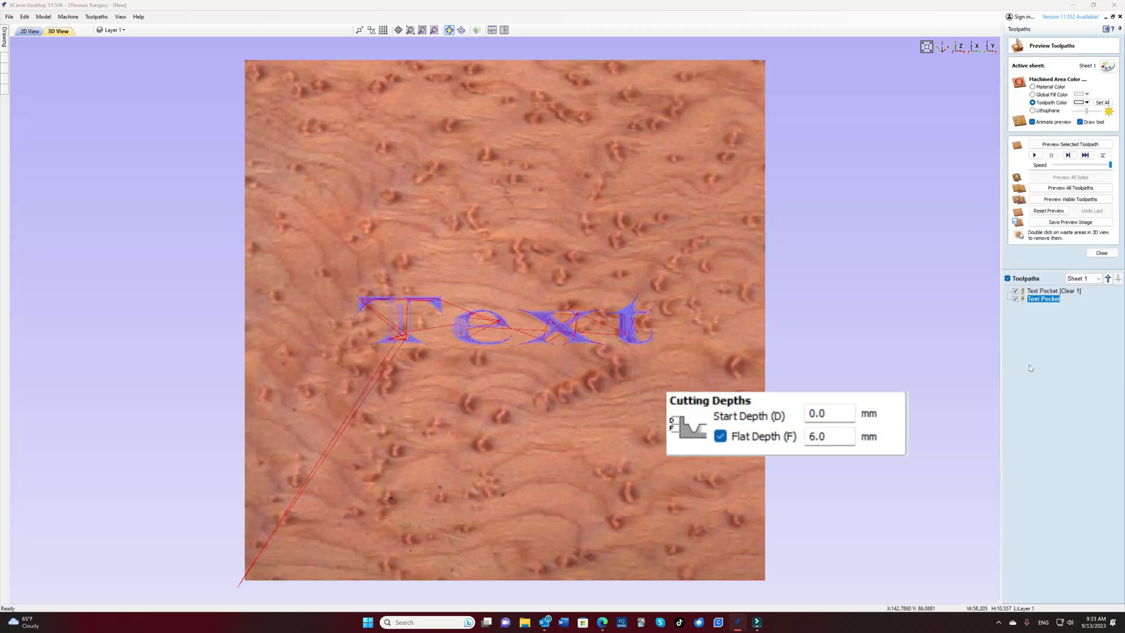
Preview the Text Pocket carving and orbit the block to inspect its front and left side
{"action": "left_click", "coordinate": [1035, 155]}
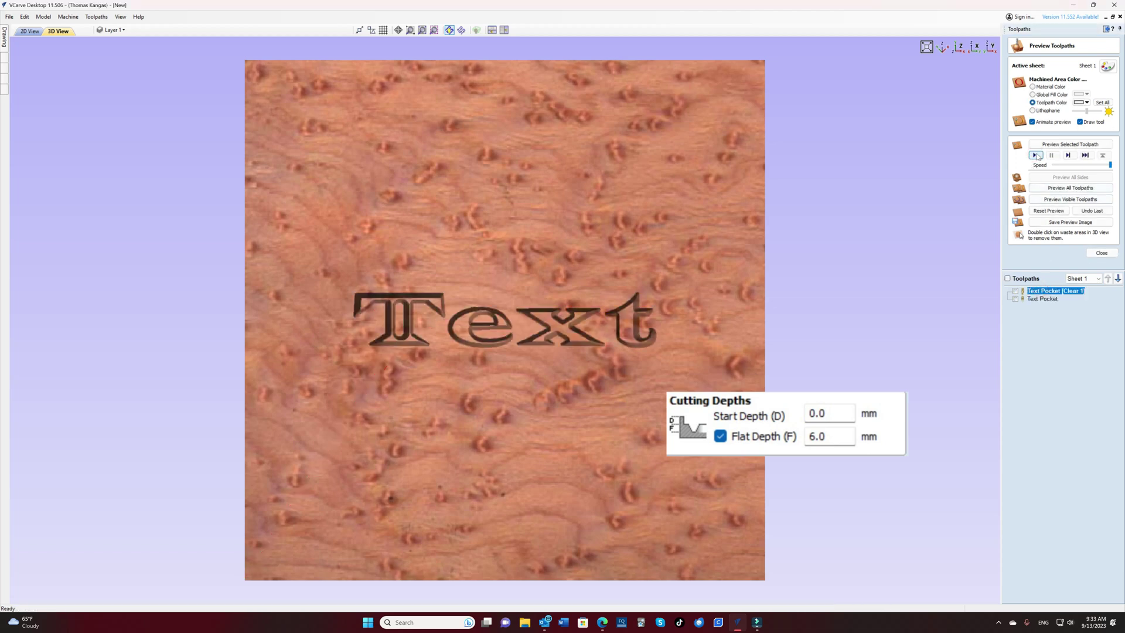
{"action": "left_click_drag", "start_coordinate": [515, 368], "coordinate": [523, 282]}
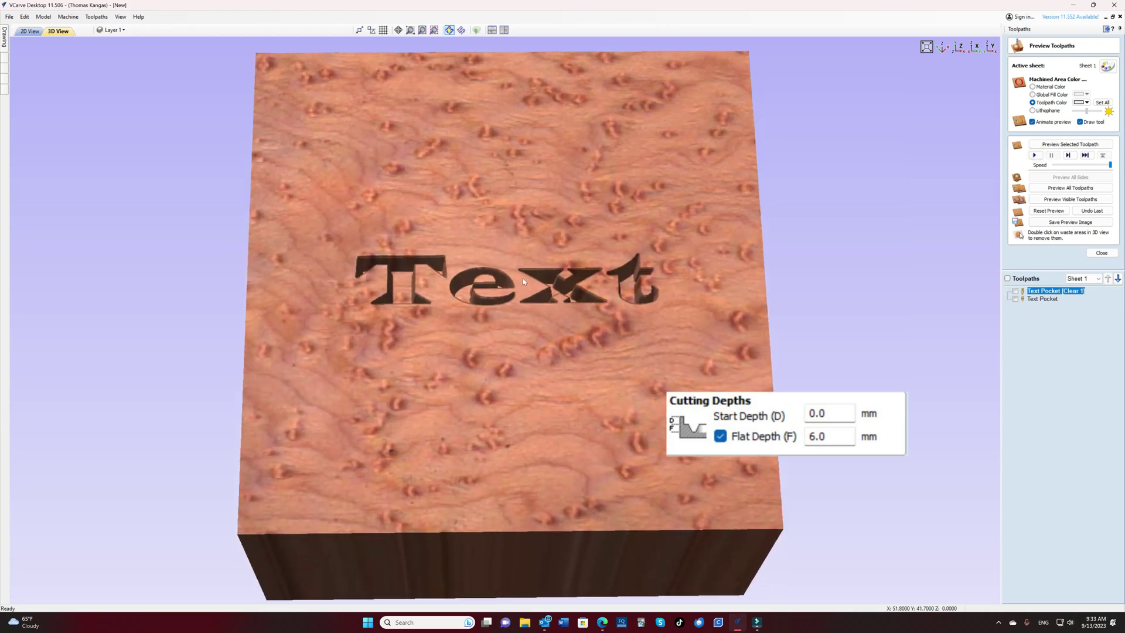
{"action": "left_click_drag", "start_coordinate": [481, 338], "coordinate": [549, 403]}
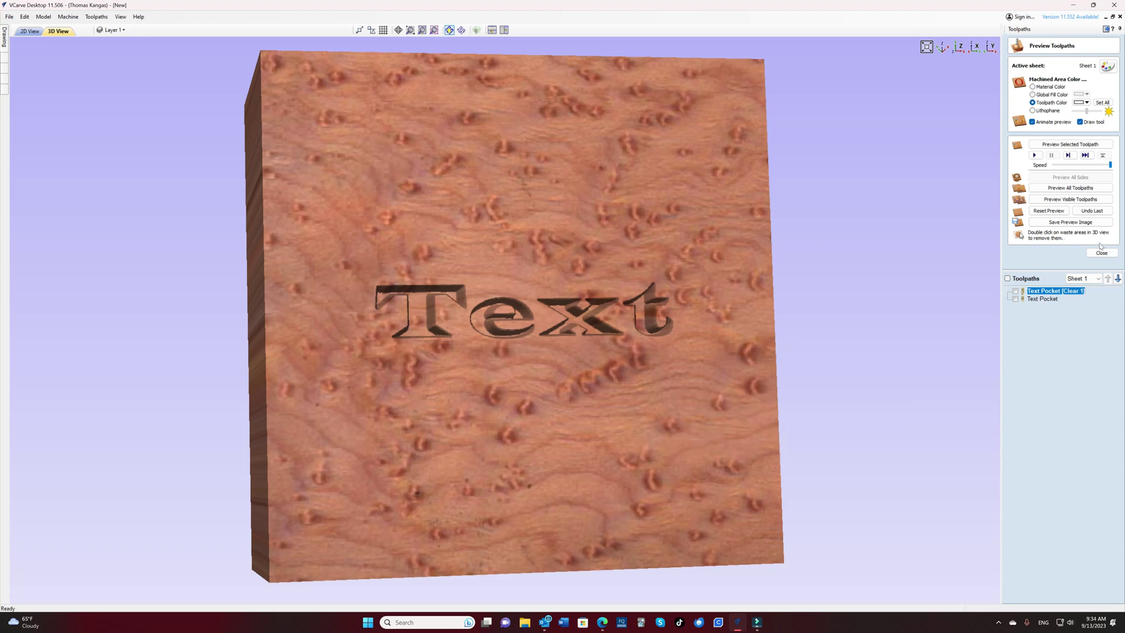
Reset the preview to the uncut block and return to the drawing tools with the Sheets list
{"action": "left_click", "coordinate": [1042, 212]}
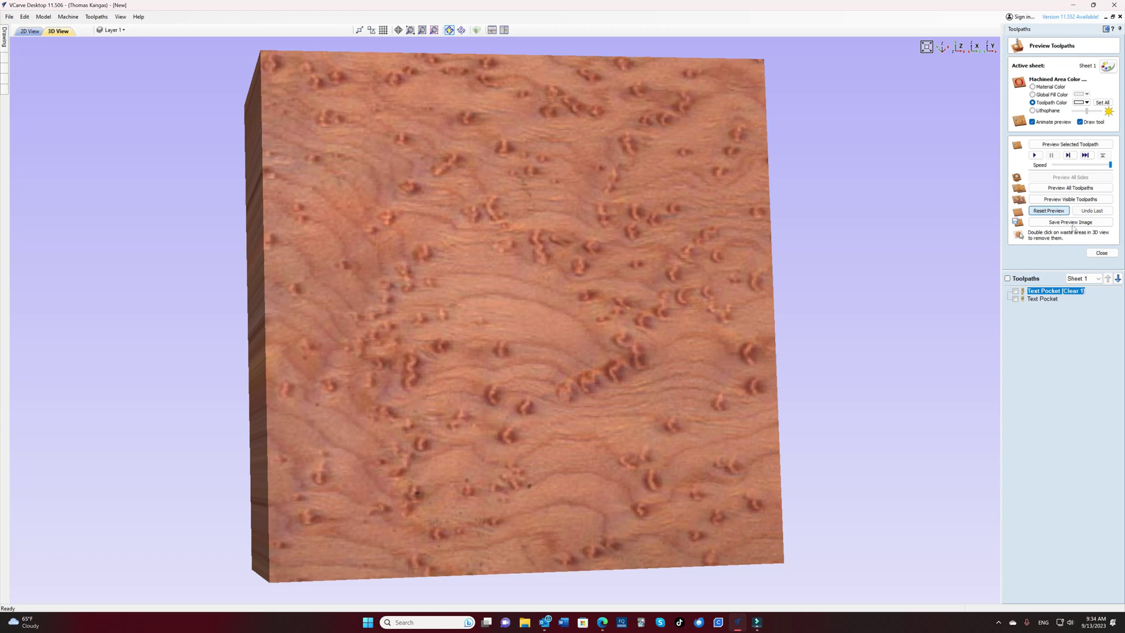
{"action": "left_click", "coordinate": [1102, 252]}
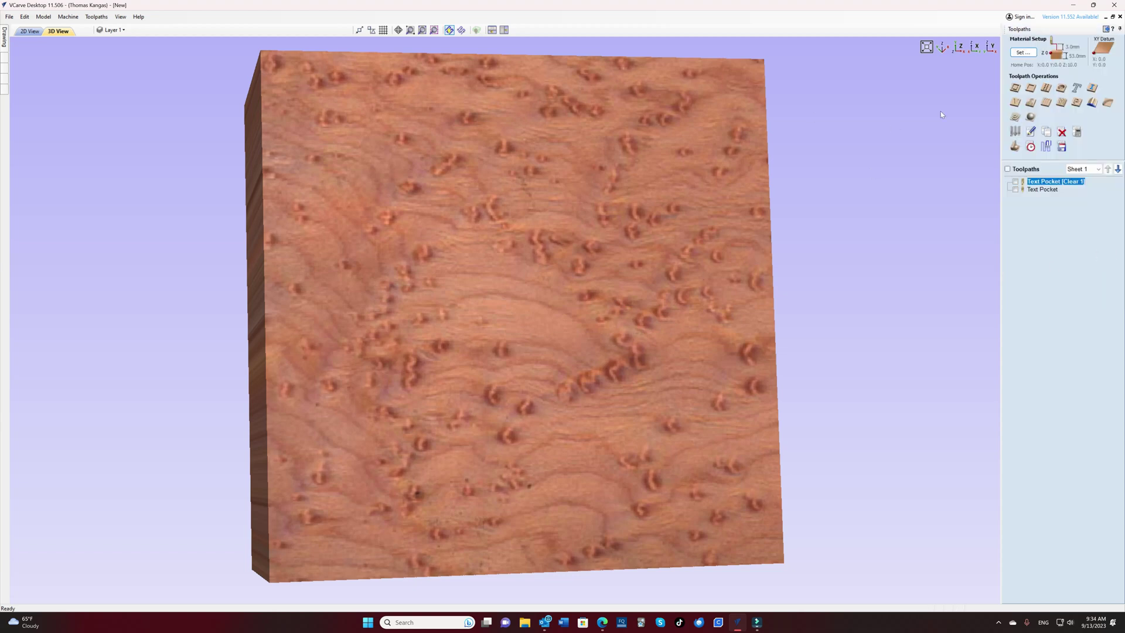
{"action": "left_click", "coordinate": [1106, 29]}
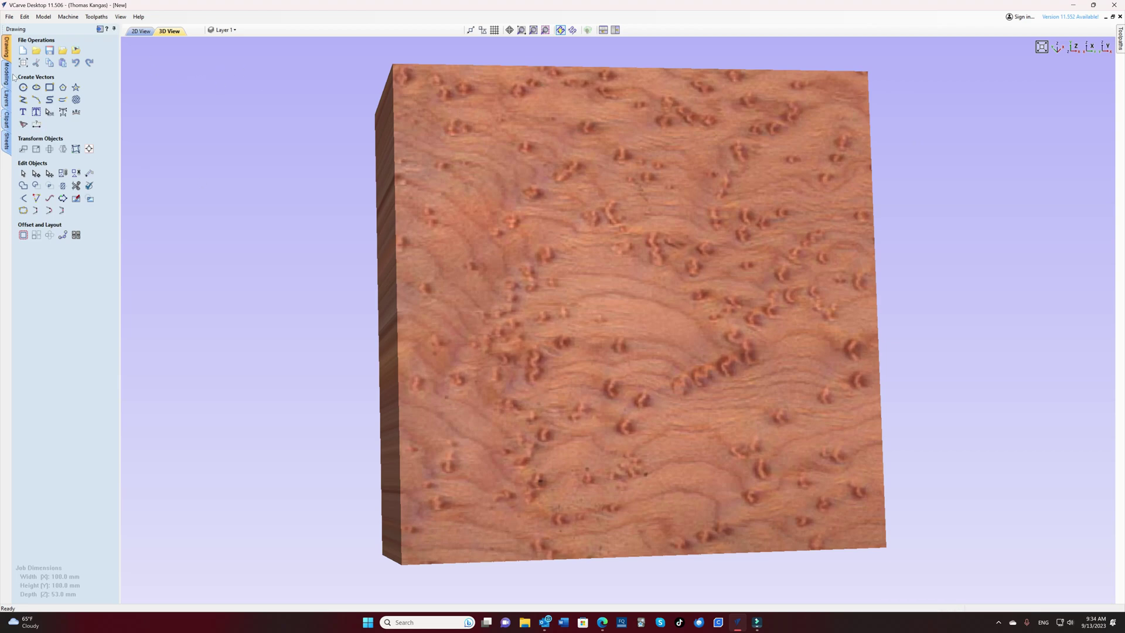
{"action": "left_click", "coordinate": [6, 142]}
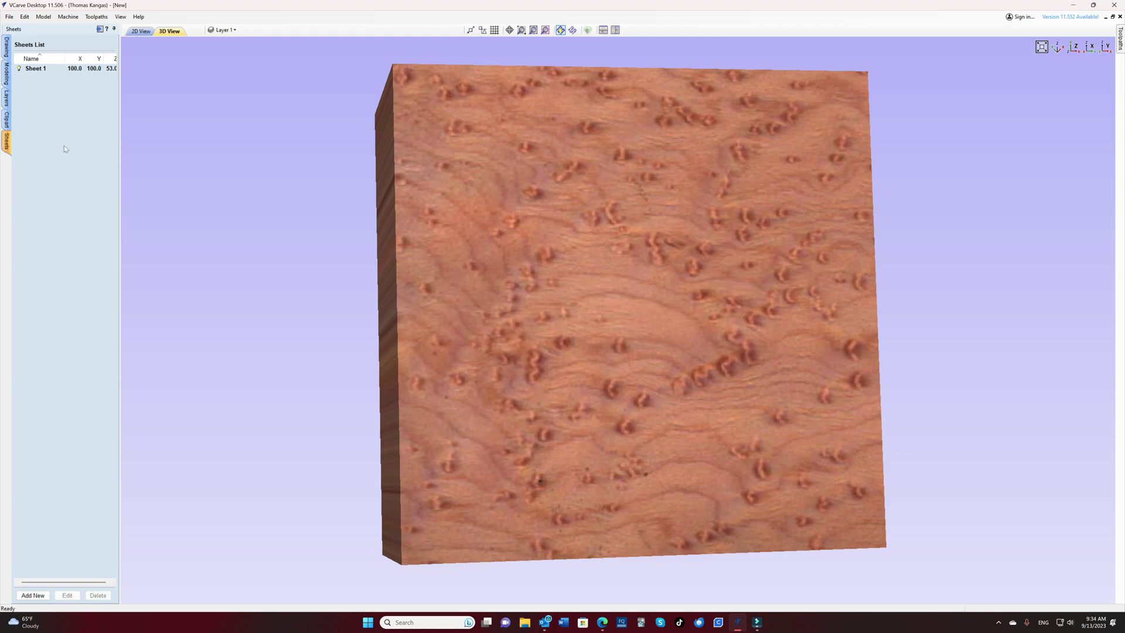
Add a new sheet named Sheet 2 (100 × 100 mm) and set its thickness to 20 mm
{"action": "left_click", "coordinate": [32, 596]}
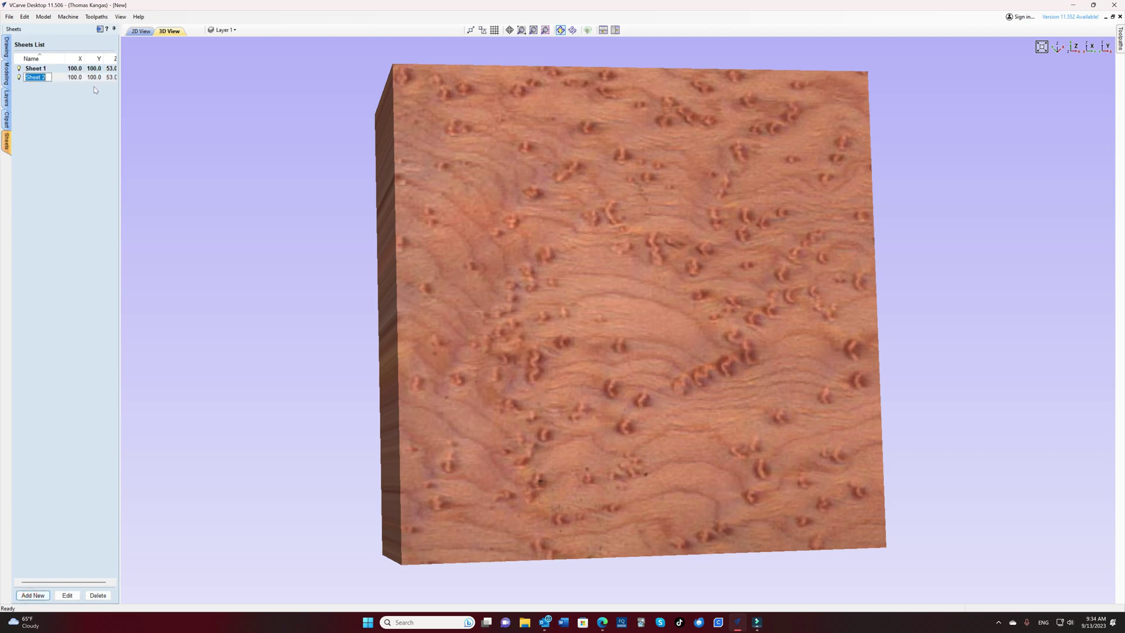
{"action": "key", "text": "Return"}
{"action": "left_click", "coordinate": [67, 595]}
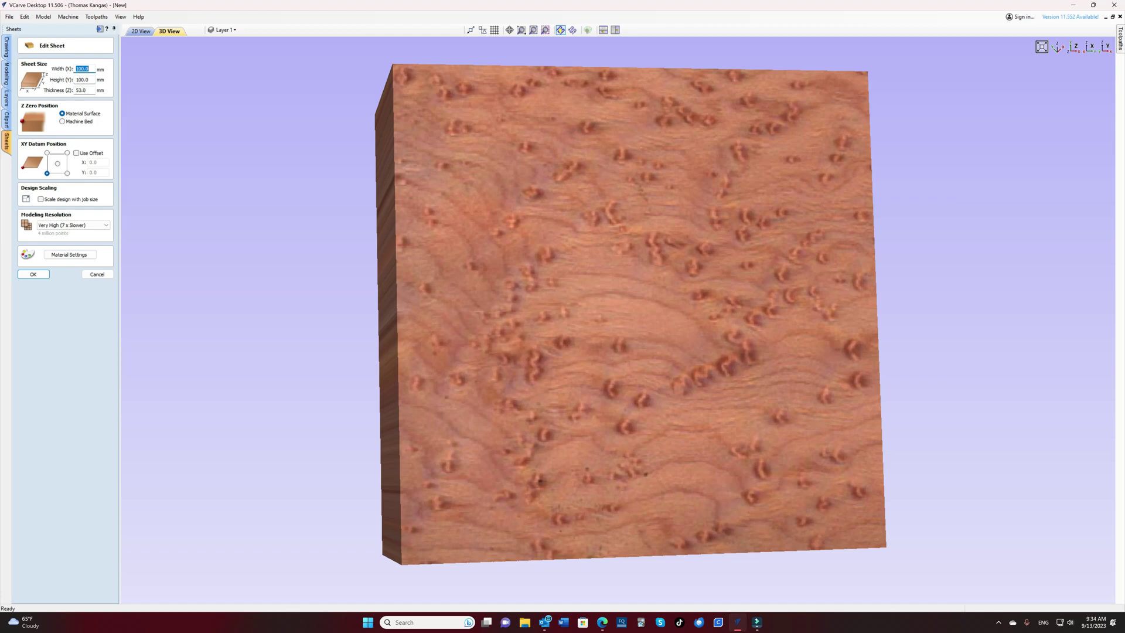
{"action": "key", "text": "Tab"}
{"action": "key", "text": "Tab"}
{"action": "type", "text": "20"}
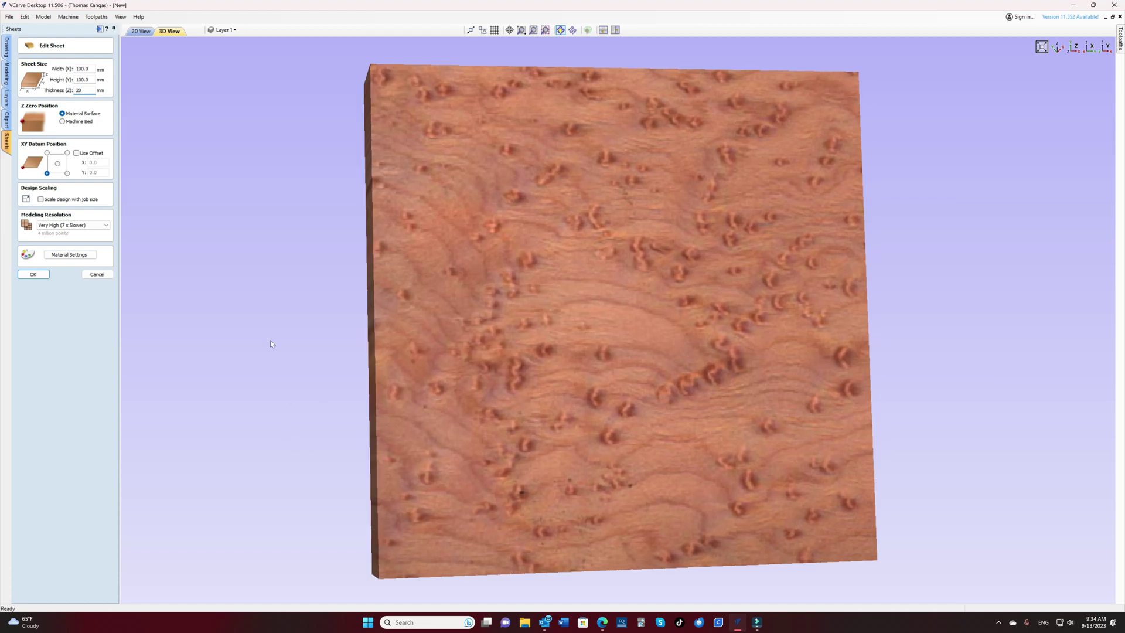
{"action": "left_click", "coordinate": [38, 276]}
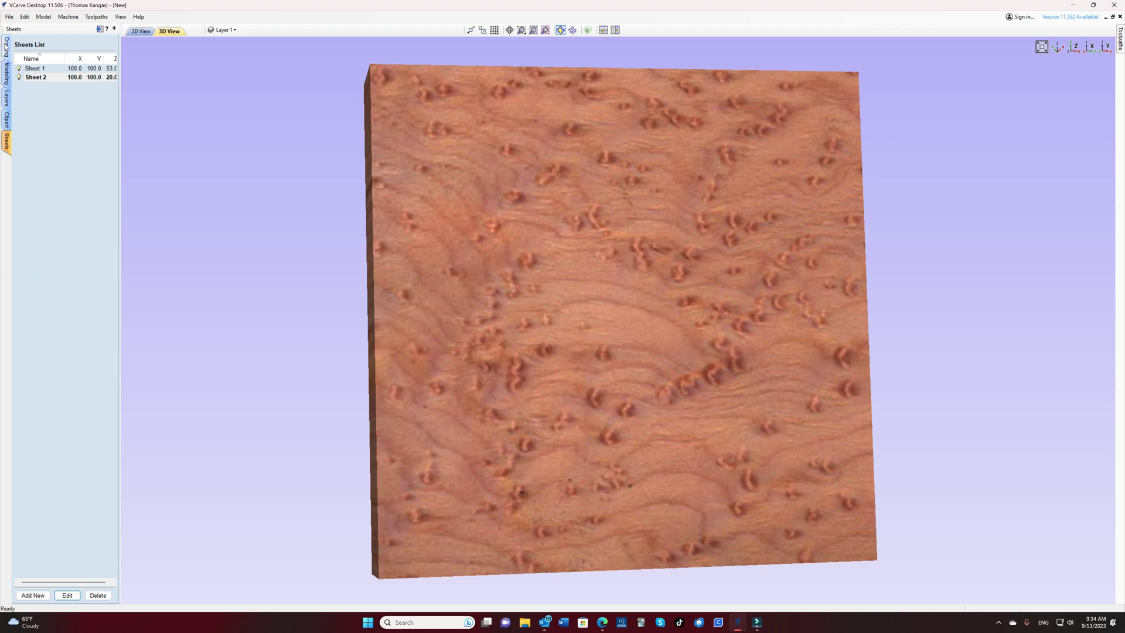
{"action": "left_click", "coordinate": [6, 47]}
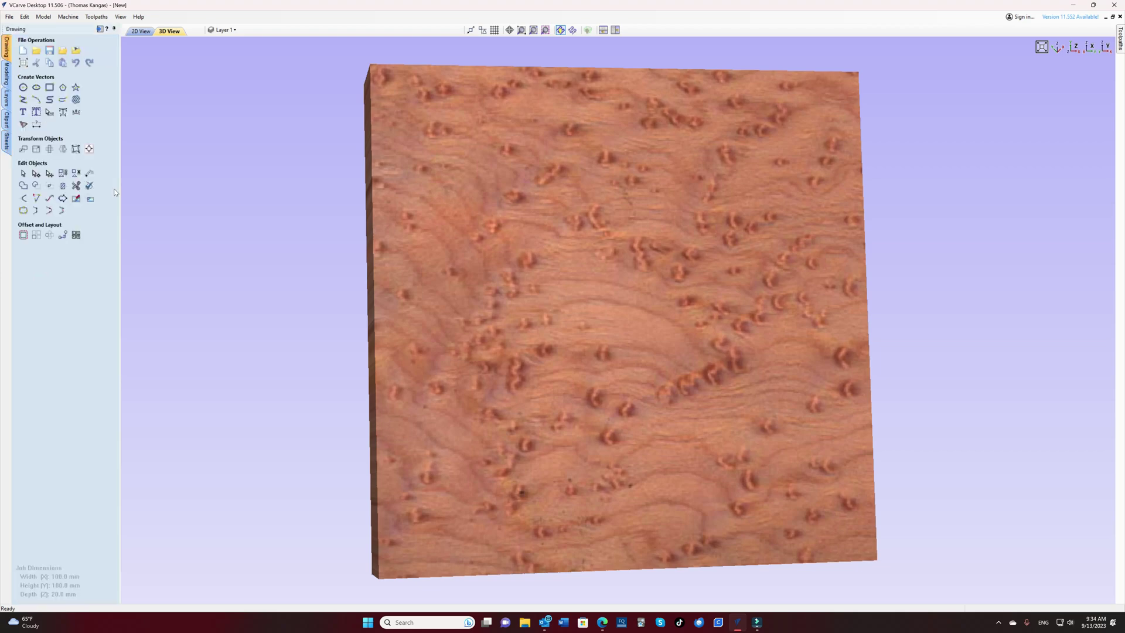
In 2D view, copy the Text outline from Sheet 1 to Sheet 2, then activate Sheet 2
{"action": "left_click", "coordinate": [142, 31]}
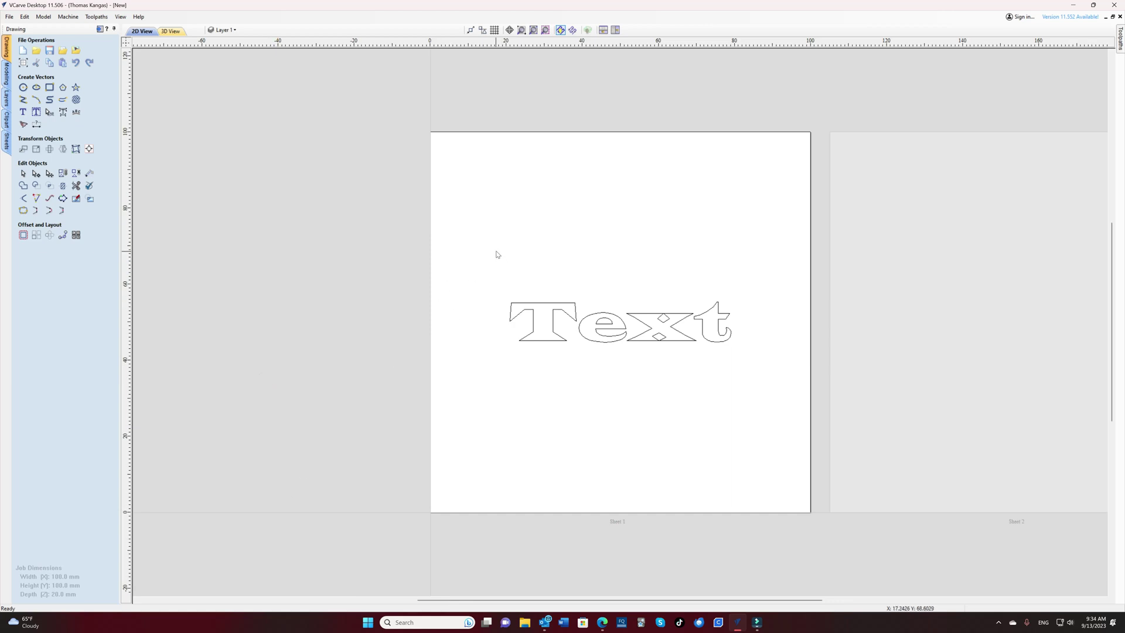
{"action": "left_click_drag", "start_coordinate": [496, 251], "coordinate": [759, 394]}
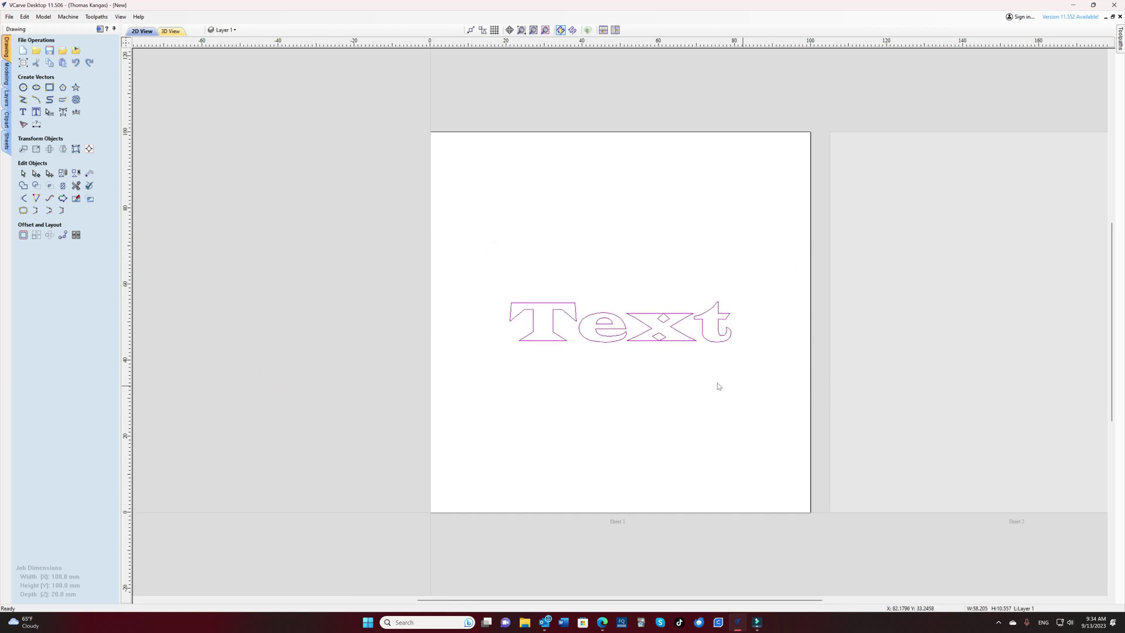
{"action": "right_click", "coordinate": [560, 345]}
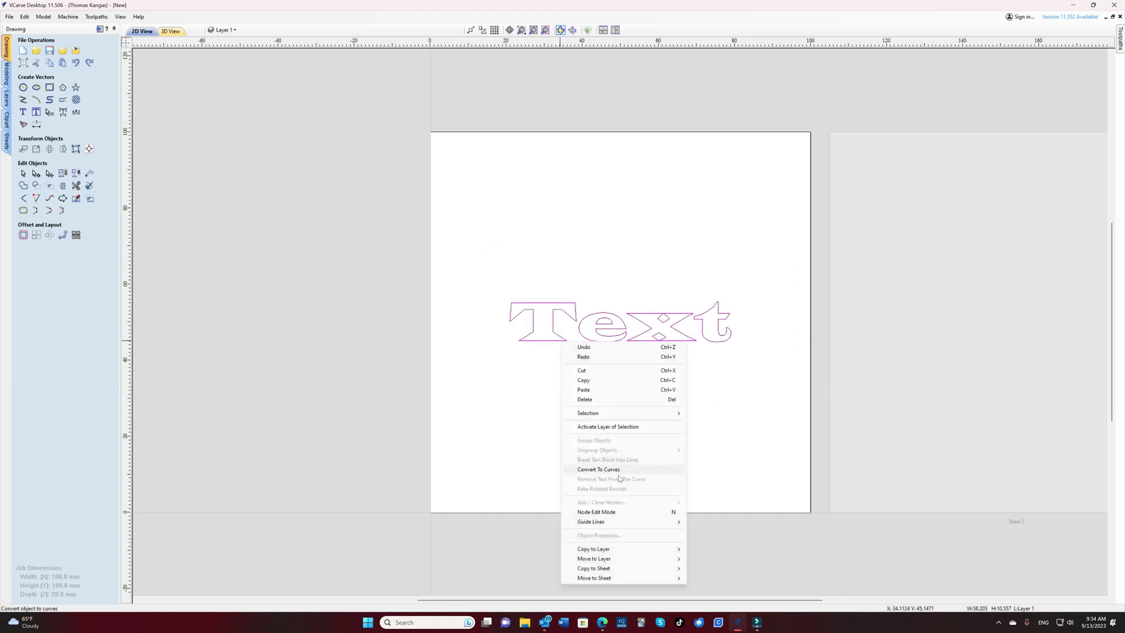
{"action": "mouse_move", "coordinate": [643, 569]}
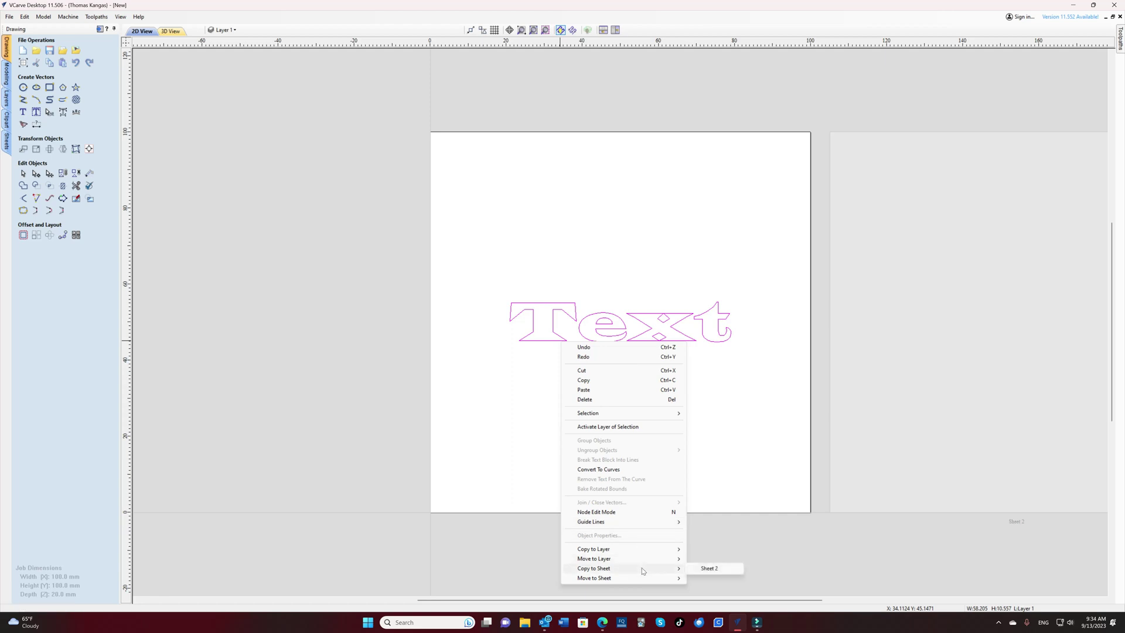
{"action": "left_click", "coordinate": [711, 568]}
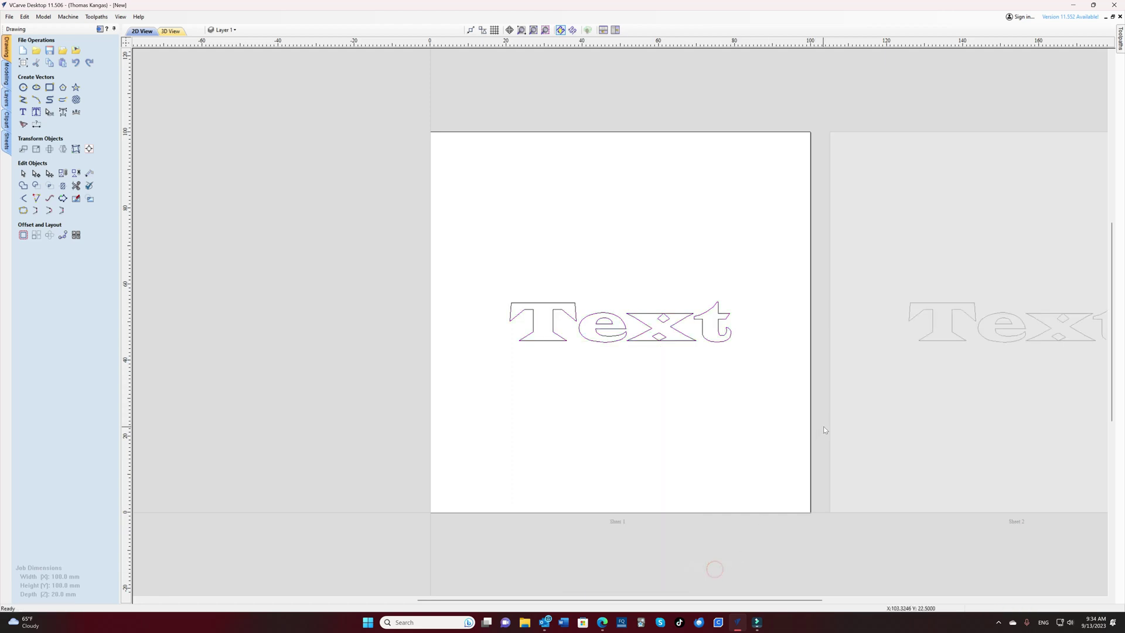
{"action": "left_click", "coordinate": [912, 429]}
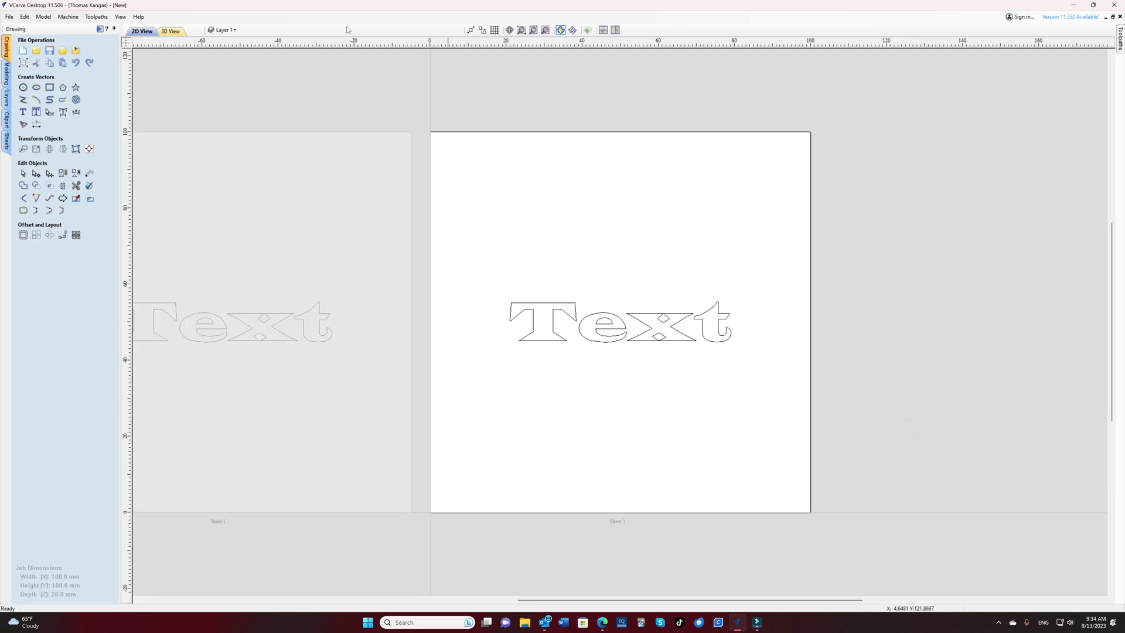
Mirror the Sheet 2 Text outline about its right edge so it reads backwards
{"action": "left_click", "coordinate": [559, 305]}
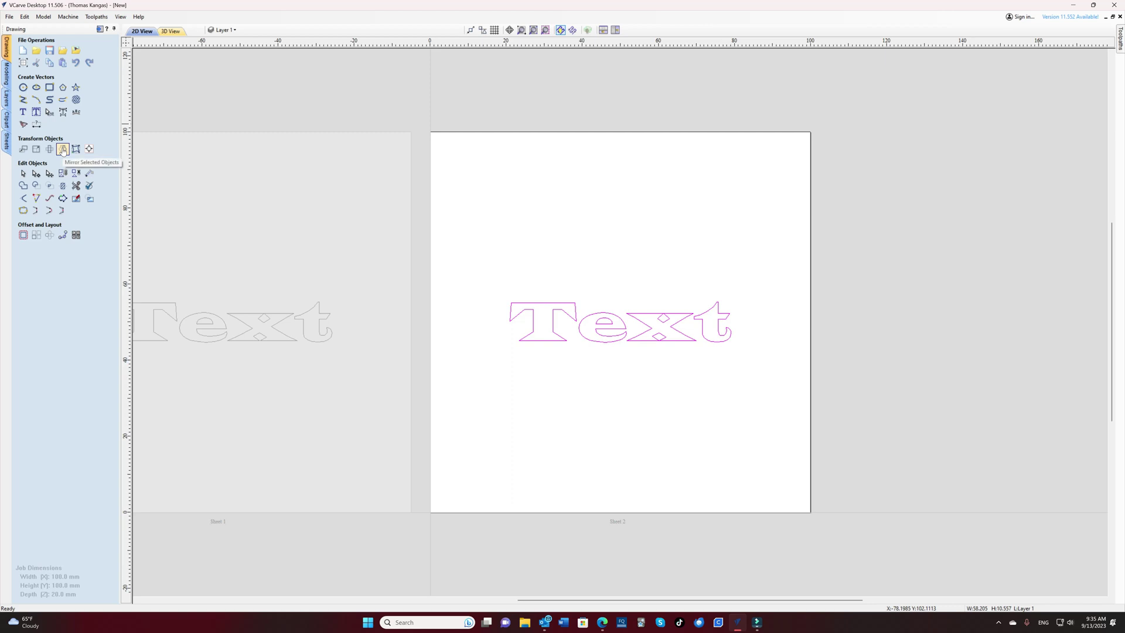
{"action": "left_click", "coordinate": [63, 150]}
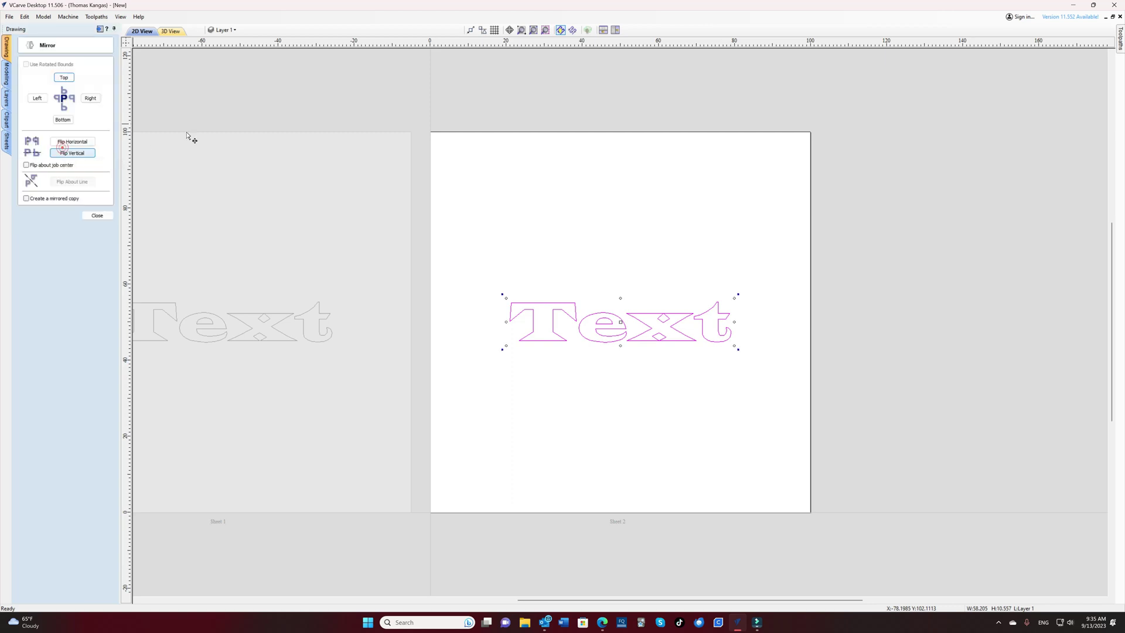
{"action": "left_click", "coordinate": [90, 99]}
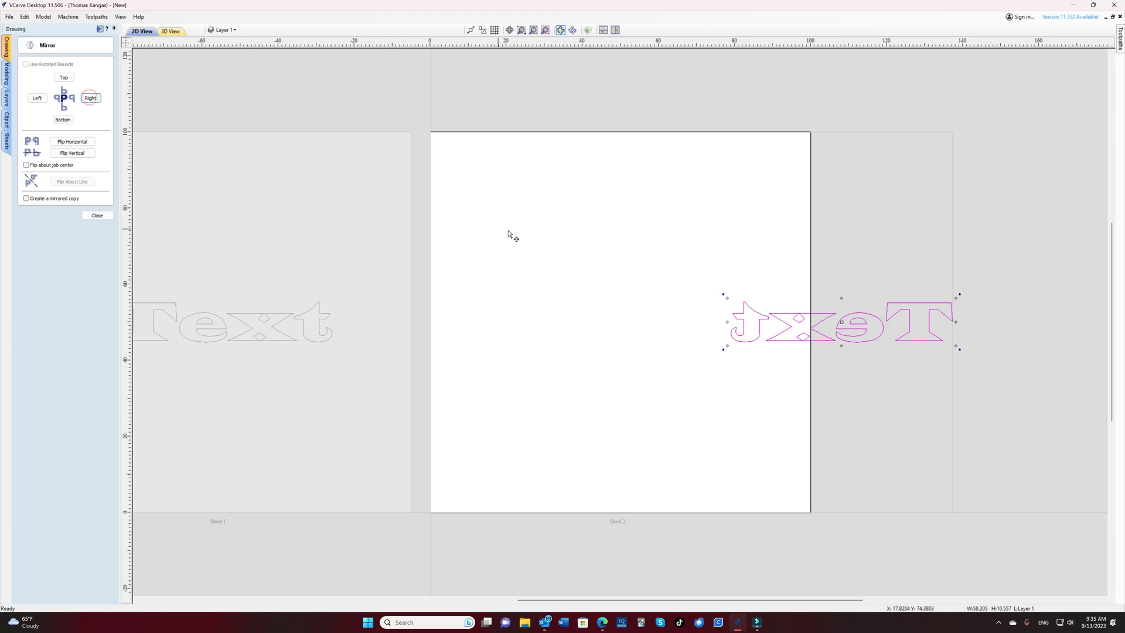
{"action": "left_click", "coordinate": [98, 216]}
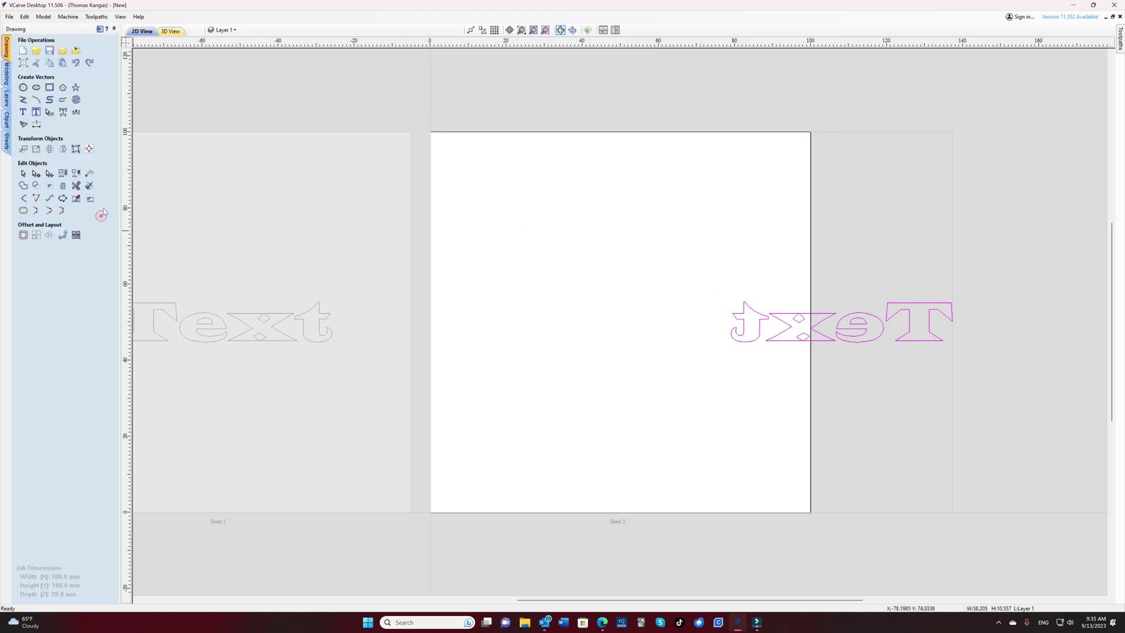
Centre the mirrored text on the Sheet 2 material
{"action": "left_click", "coordinate": [76, 149]}
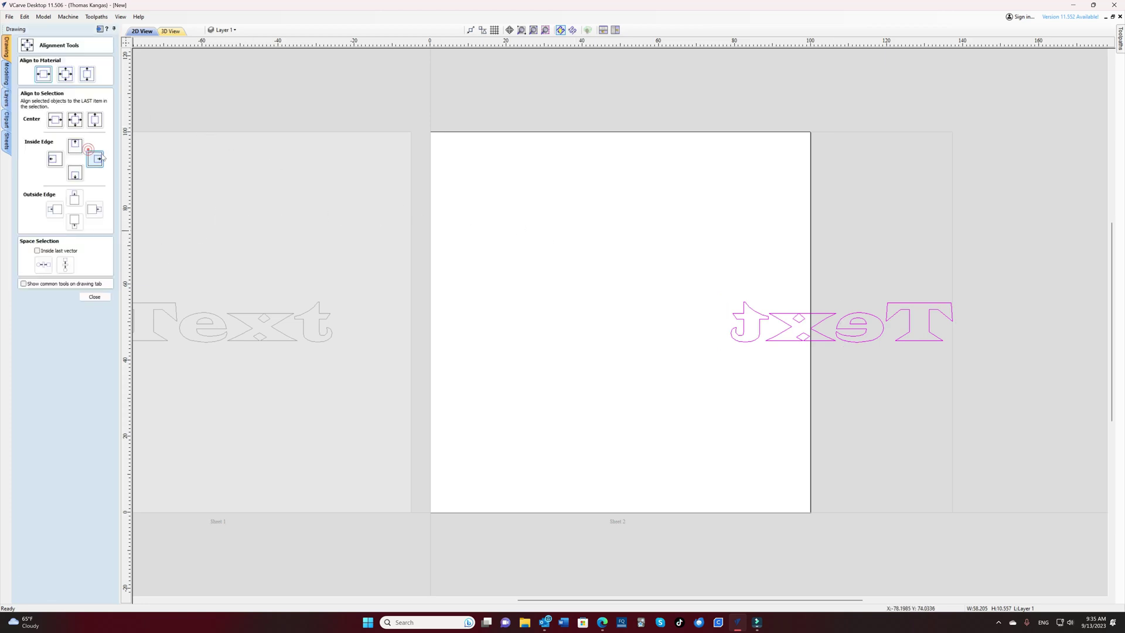
{"action": "left_click", "coordinate": [65, 74]}
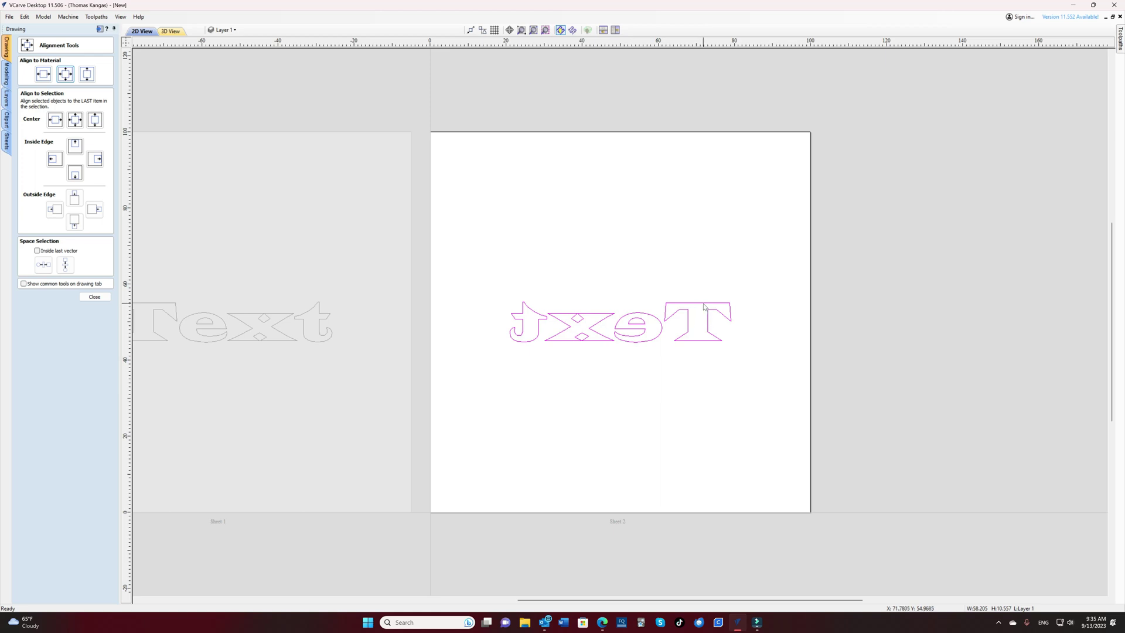
{"action": "left_click", "coordinate": [86, 295]}
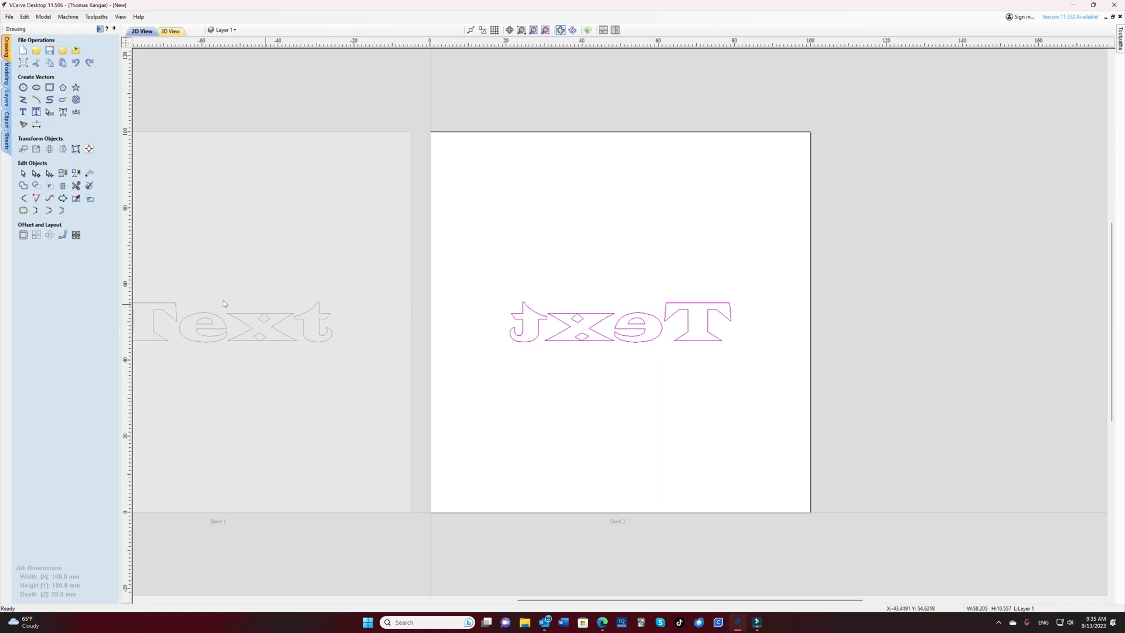
{"action": "left_click", "coordinate": [23, 236]}
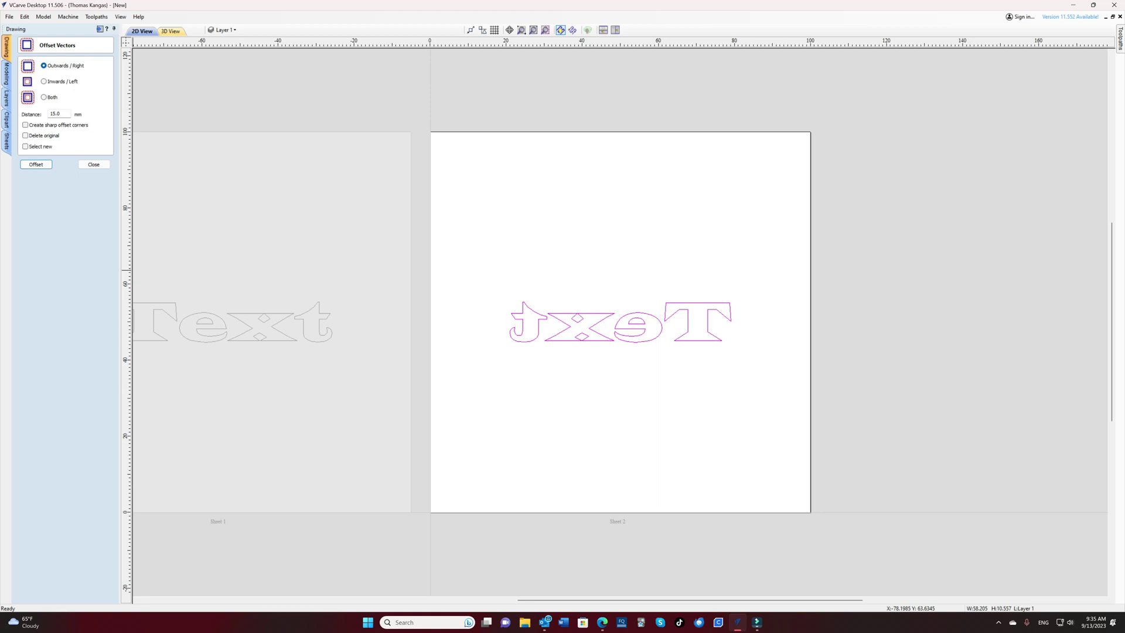
Offset the mirrored text outwards by 15.0 mm to create a surrounding outline
{"action": "left_click", "coordinate": [36, 164]}
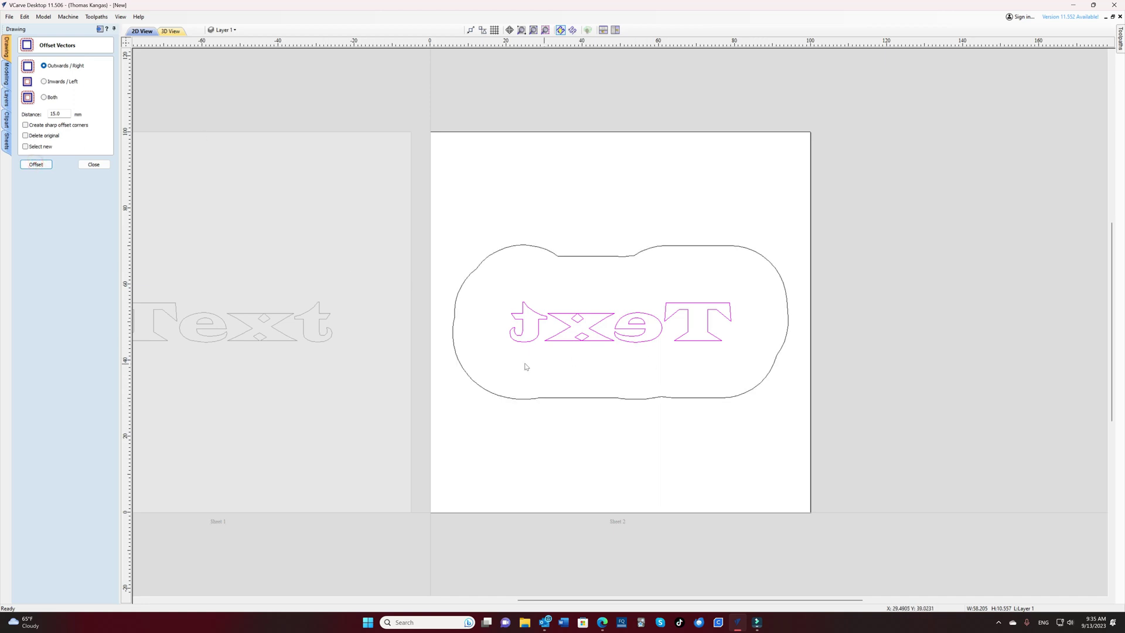
{"action": "left_click", "coordinate": [85, 166]}
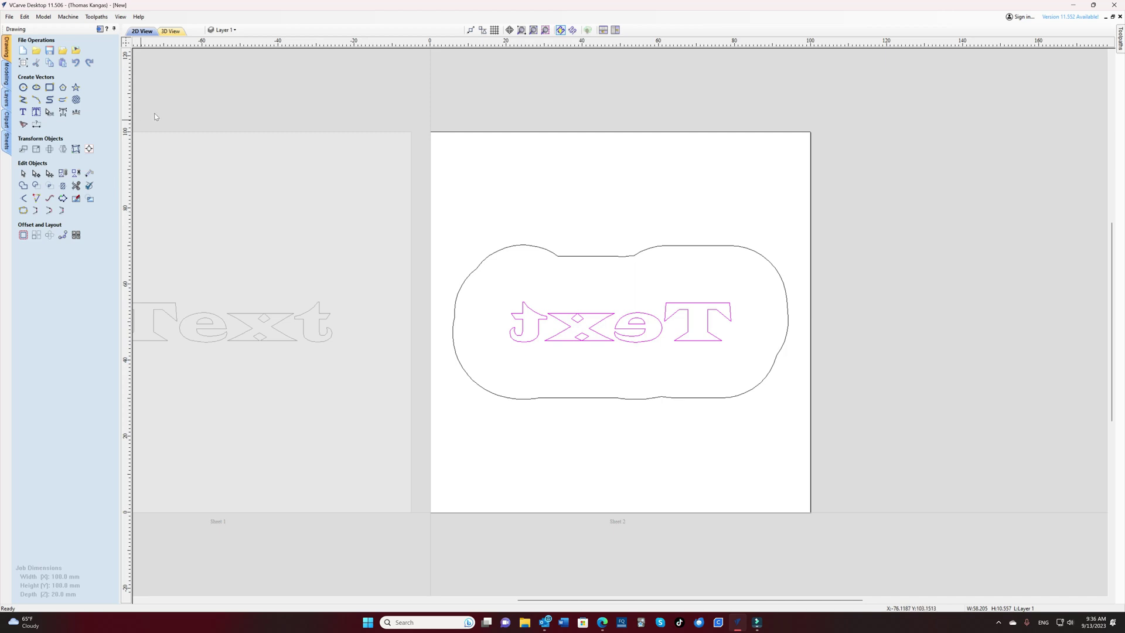
Select the text and outer outline, then calculate a 'Plug' V-carve toolpath: start depth 0, flat depth 7 mm
{"action": "left_click", "coordinate": [99, 29]}
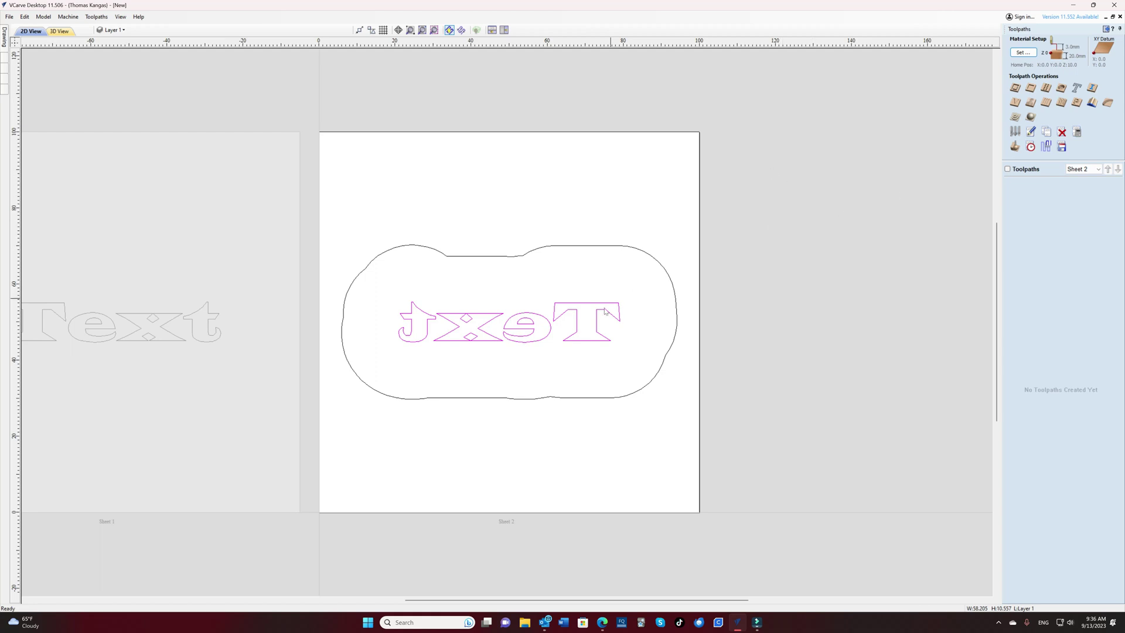
{"action": "left_click", "coordinate": [620, 247]}
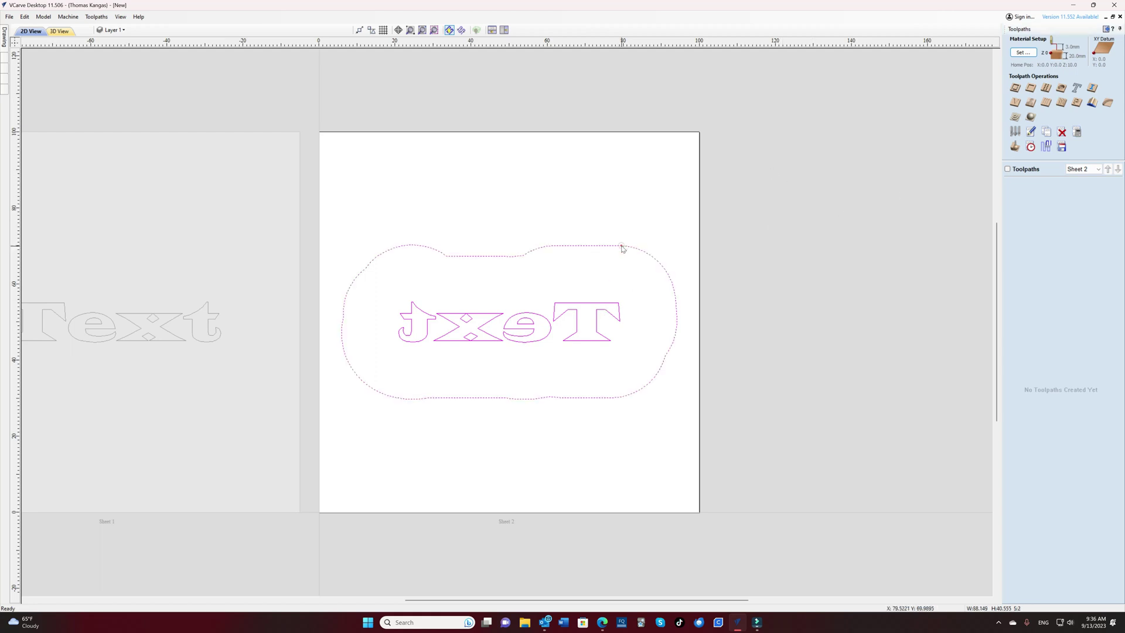
{"action": "left_click", "coordinate": [621, 245]}
{"action": "left_click", "coordinate": [1015, 103]}
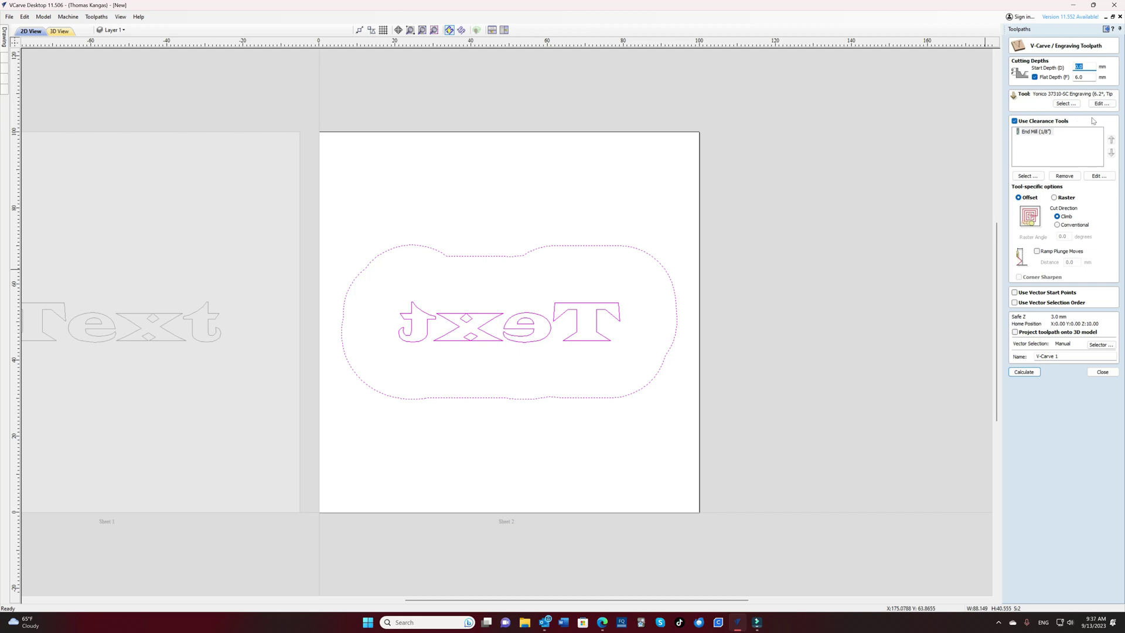
{"action": "type", "text": "0"}
{"action": "key", "text": "Tab"}
{"action": "key", "text": "Tab"}
{"action": "type", "text": "7"}
{"action": "left_click", "coordinate": [1071, 357]}
{"action": "type", "text": "Plug"}
{"action": "left_click", "coordinate": [1025, 372]}
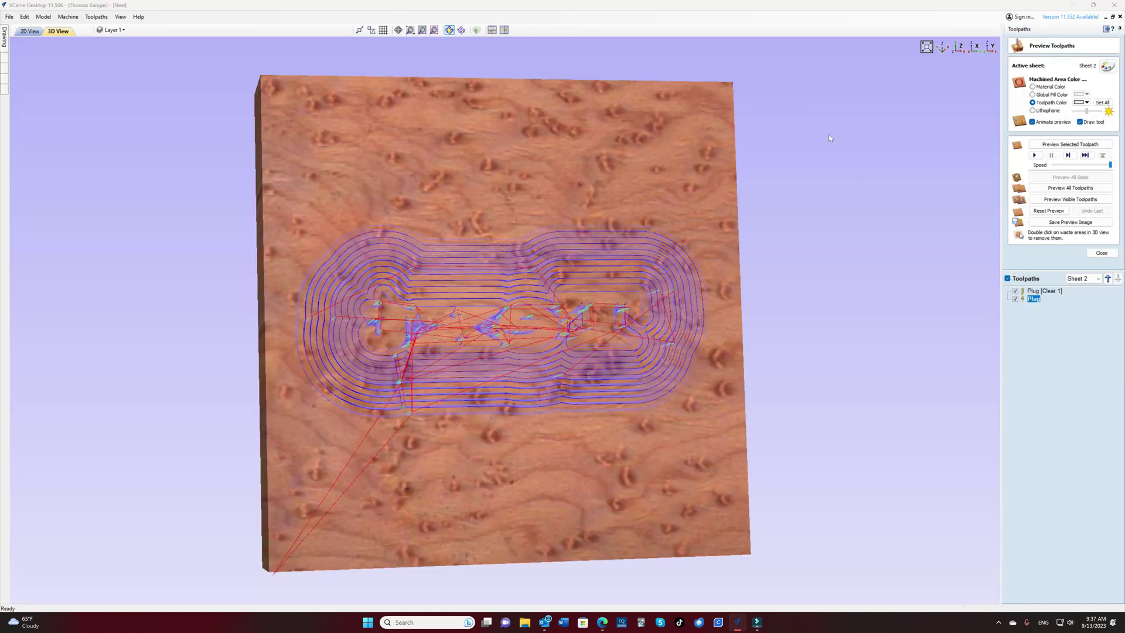
Simulate the Plug [Clear 1] clearance pass, then the Plug V-carve pass at adjusted speed
{"action": "left_click", "coordinate": [1036, 292]}
{"action": "left_click", "coordinate": [1035, 155]}
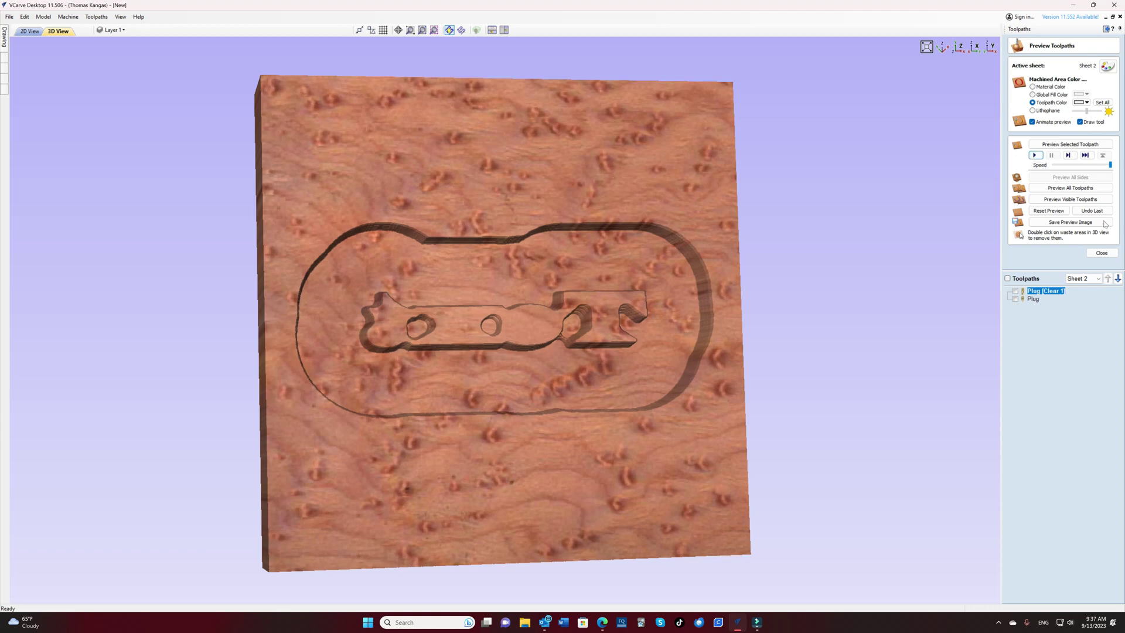
{"action": "left_click", "coordinate": [1035, 299]}
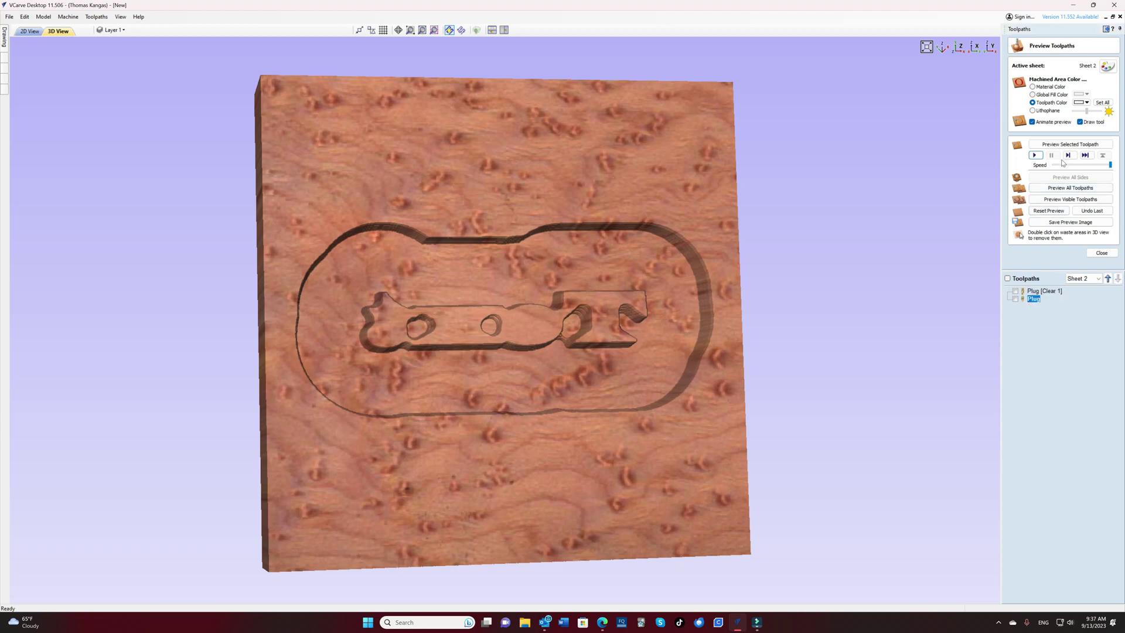
{"action": "left_click", "coordinate": [1035, 155]}
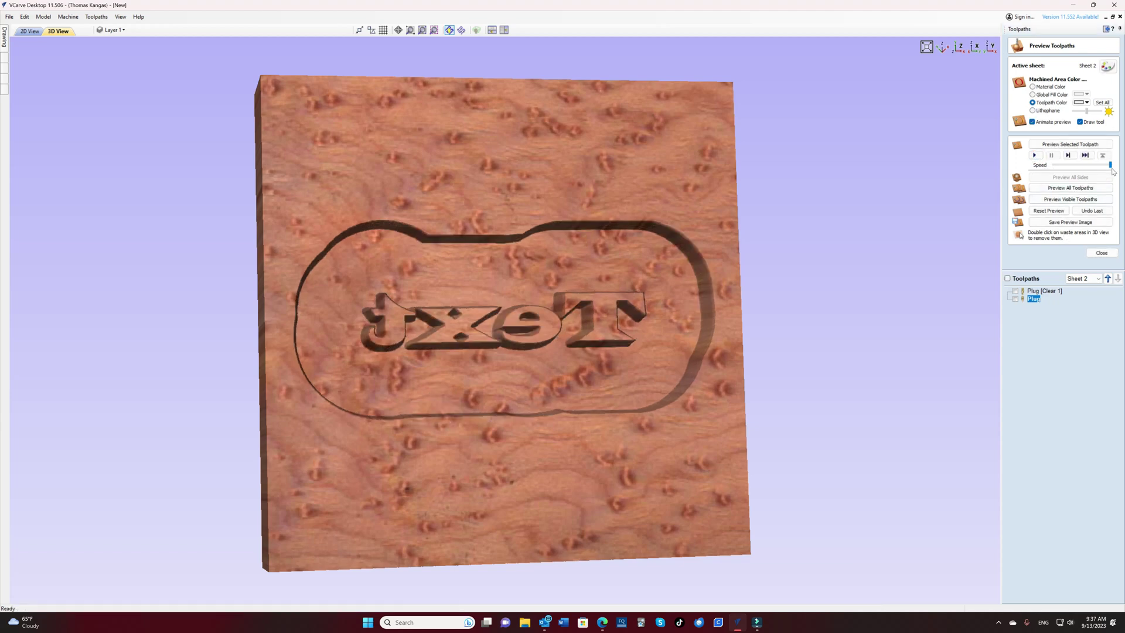
{"action": "mouse_move", "coordinate": [1111, 166]}
{"action": "left_mouse_down"}
{"action": "mouse_move", "coordinate": [1084, 168]}
{"action": "mouse_move", "coordinate": [1111, 166]}
{"action": "left_mouse_up"}
{"action": "left_click", "coordinate": [1102, 253]}
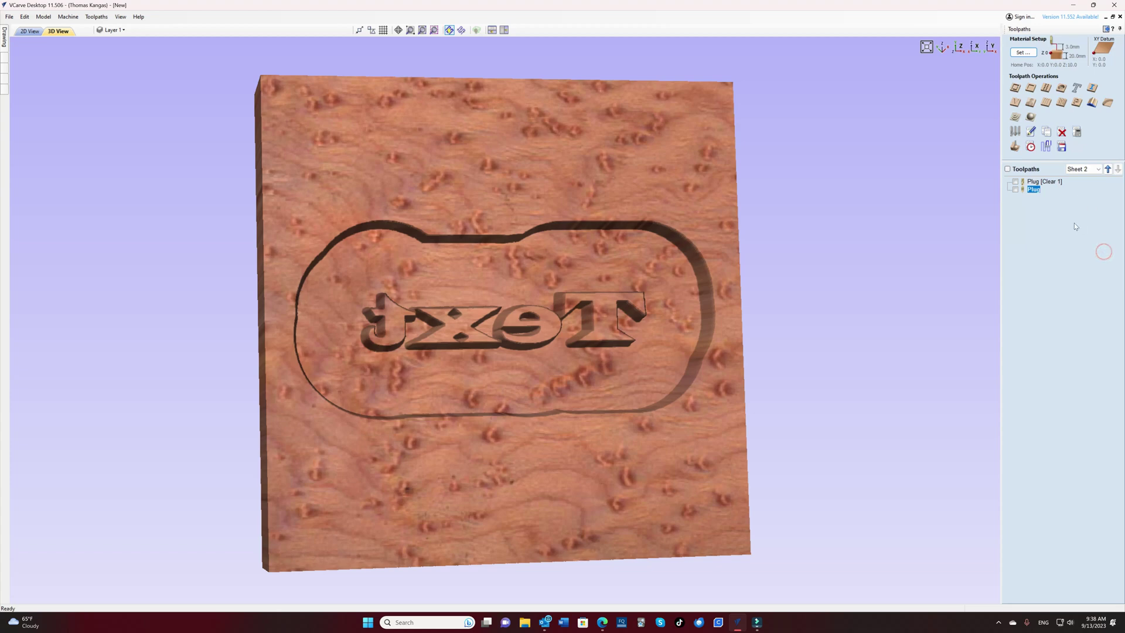
From the Plug settings, calculate 'Plug 2' with 5.0 mm start depth and 2.0 mm flat depth
{"action": "double_click", "coordinate": [1052, 182]}
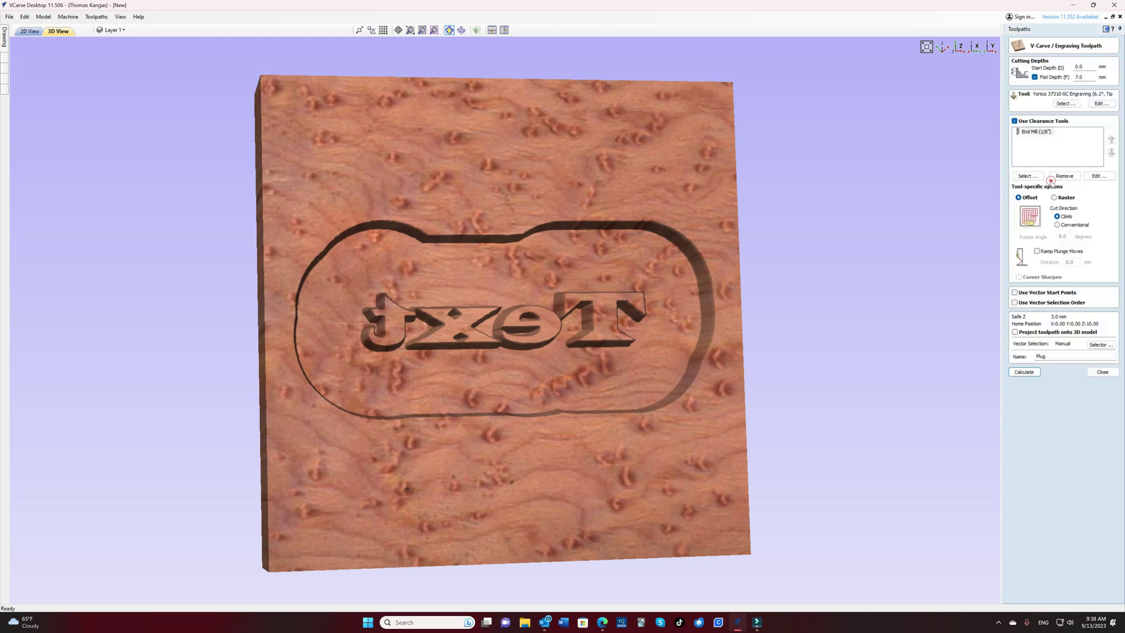
{"action": "double_click", "coordinate": [1089, 66]}
{"action": "type", "text": "5"}
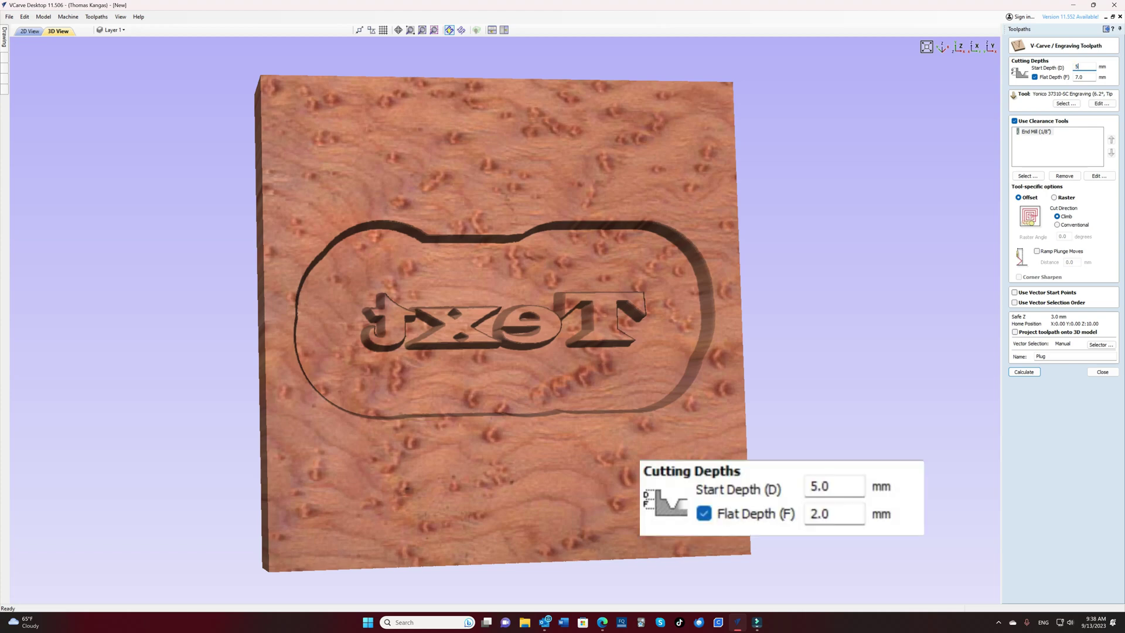
{"action": "double_click", "coordinate": [1084, 76]}
{"action": "type", "text": "2"}
{"action": "left_click", "coordinate": [1055, 356]}
{"action": "left_click", "coordinate": [1020, 372]}
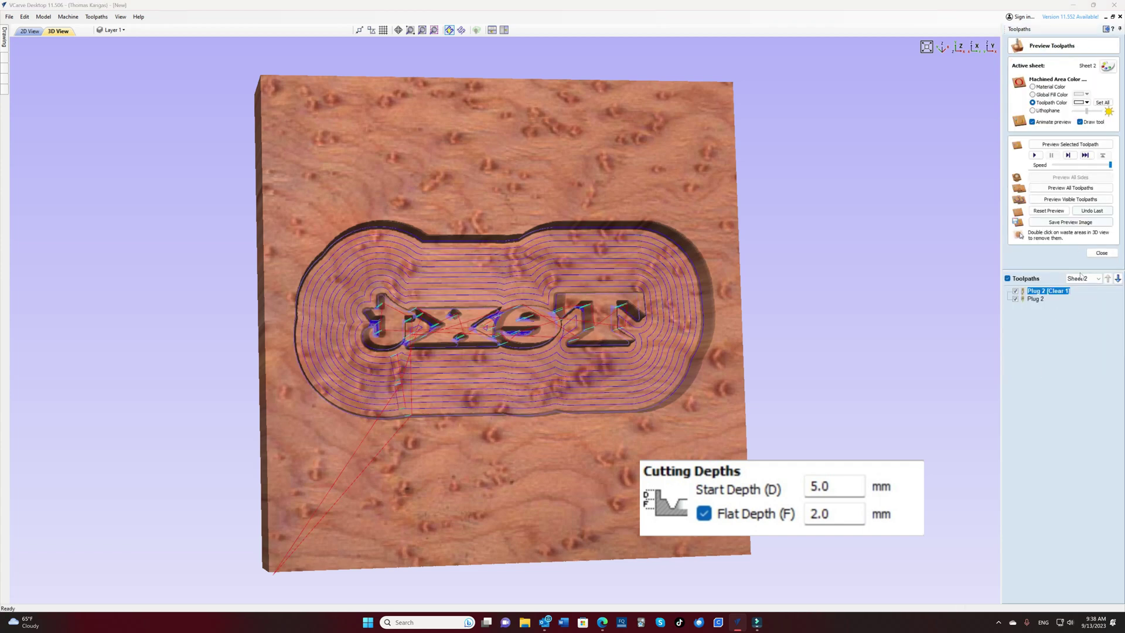
{"action": "left_click", "coordinate": [1107, 252]}
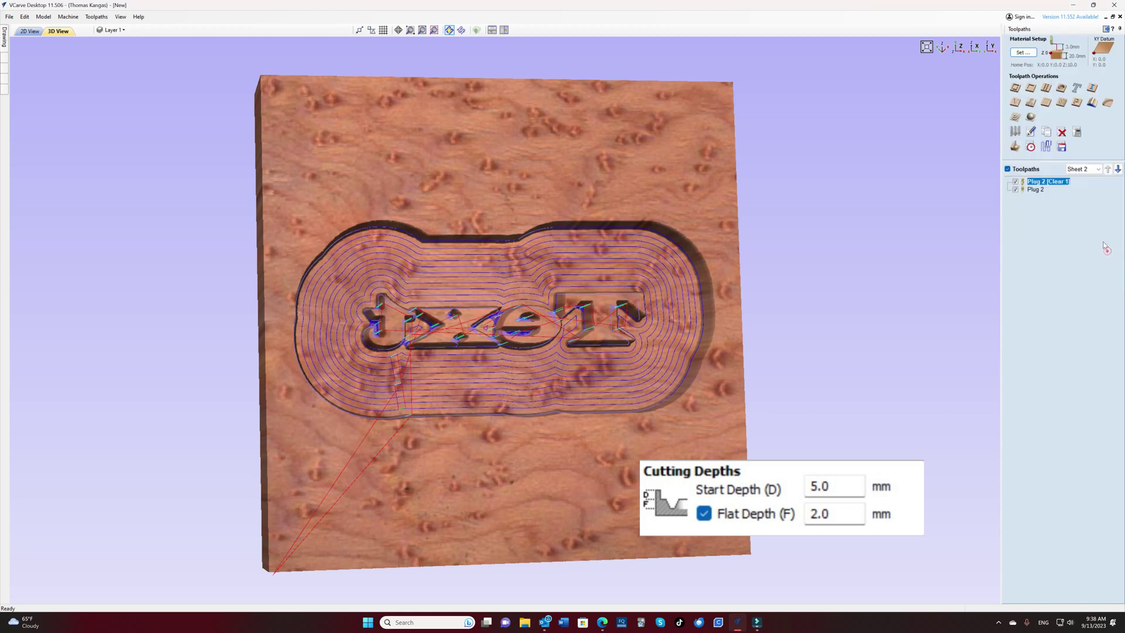
Calculate a V-carve toolpath named Plug with a 3.0 mm start depth
{"action": "left_click", "coordinate": [1015, 104]}
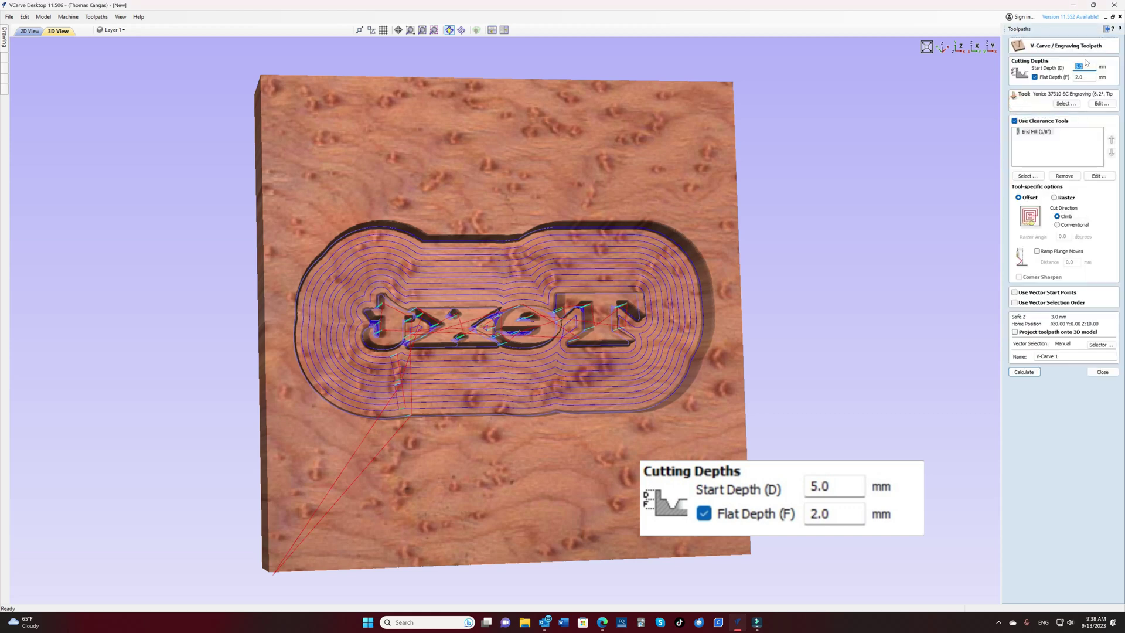
{"action": "type", "text": "3"}
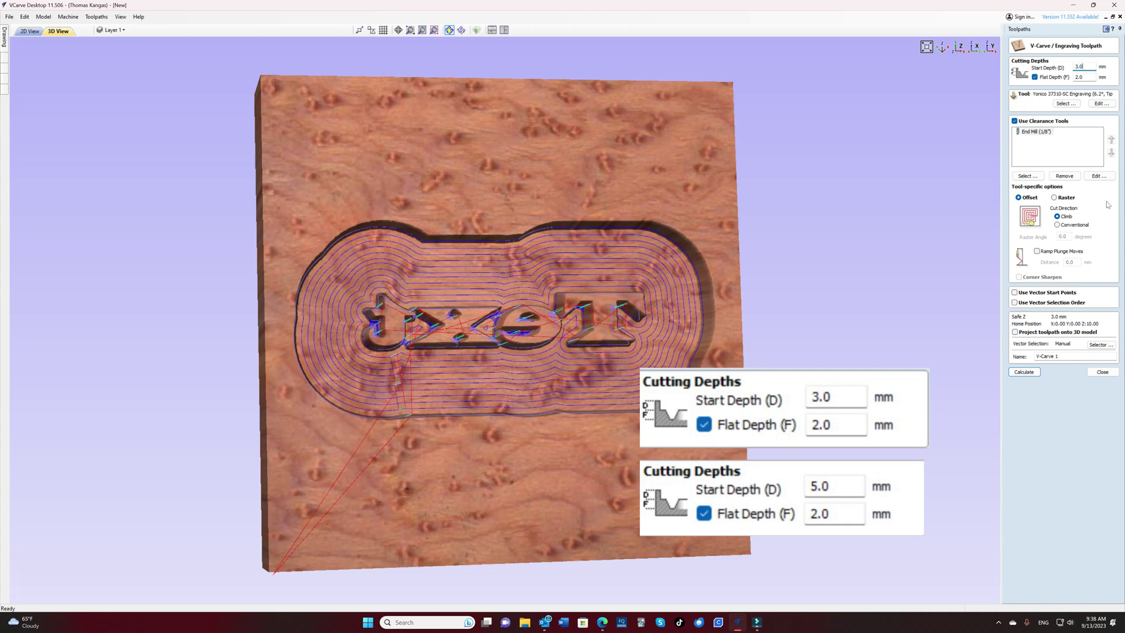
{"action": "left_click", "coordinate": [1067, 357]}
{"action": "type", "text": "Plug"}
{"action": "left_click", "coordinate": [1025, 372]}
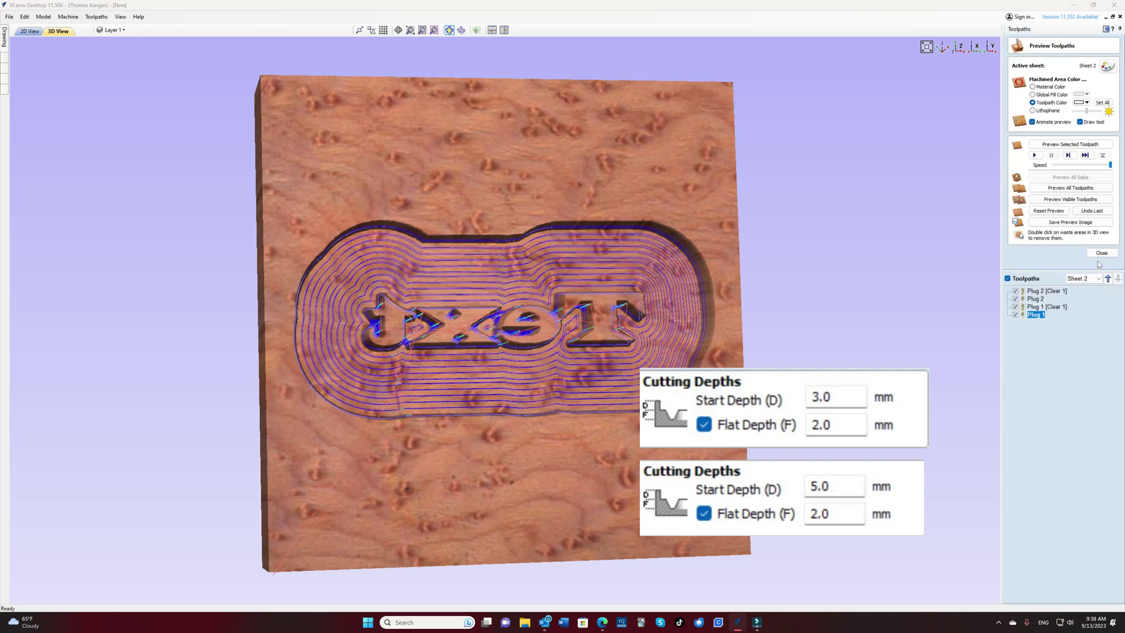
{"action": "left_click", "coordinate": [1102, 253]}
Calculate another V-carve toolpath named Plug with a 1.0 mm start depth
{"action": "left_click", "coordinate": [1017, 104]}
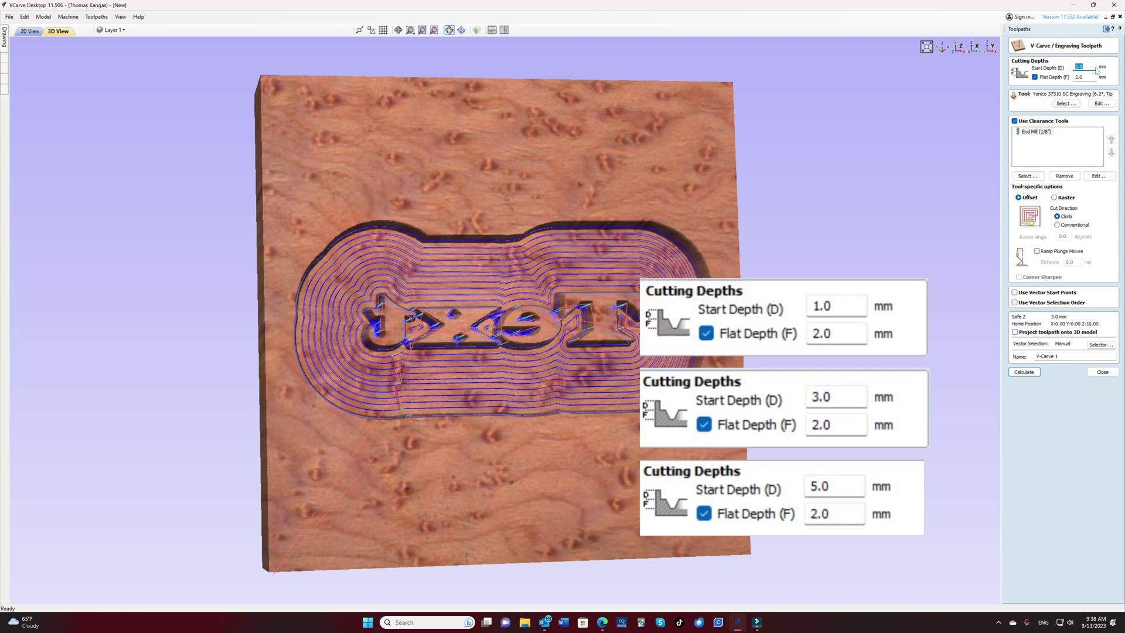
{"action": "type", "text": "1"}
{"action": "double_click", "coordinate": [1062, 355]}
{"action": "type", "text": "Plug"}
{"action": "left_click", "coordinate": [1026, 372]}
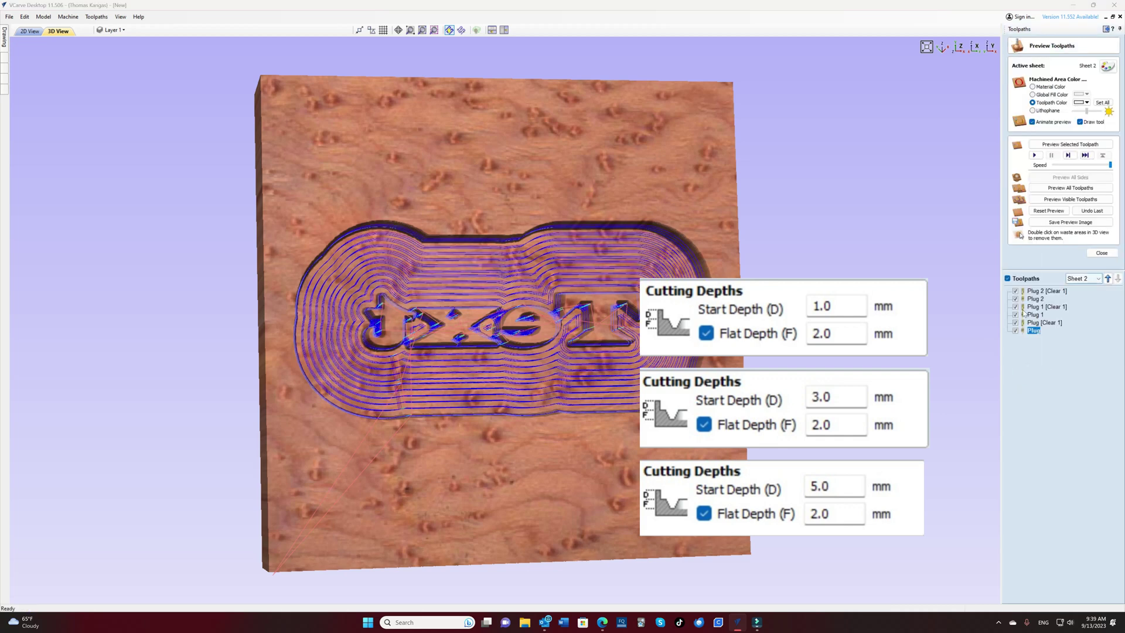
Reset the preview and move Plug [Clear 1] to the top of the toolpath list
{"action": "left_click", "coordinate": [1048, 210]}
{"action": "left_click", "coordinate": [1052, 323]}
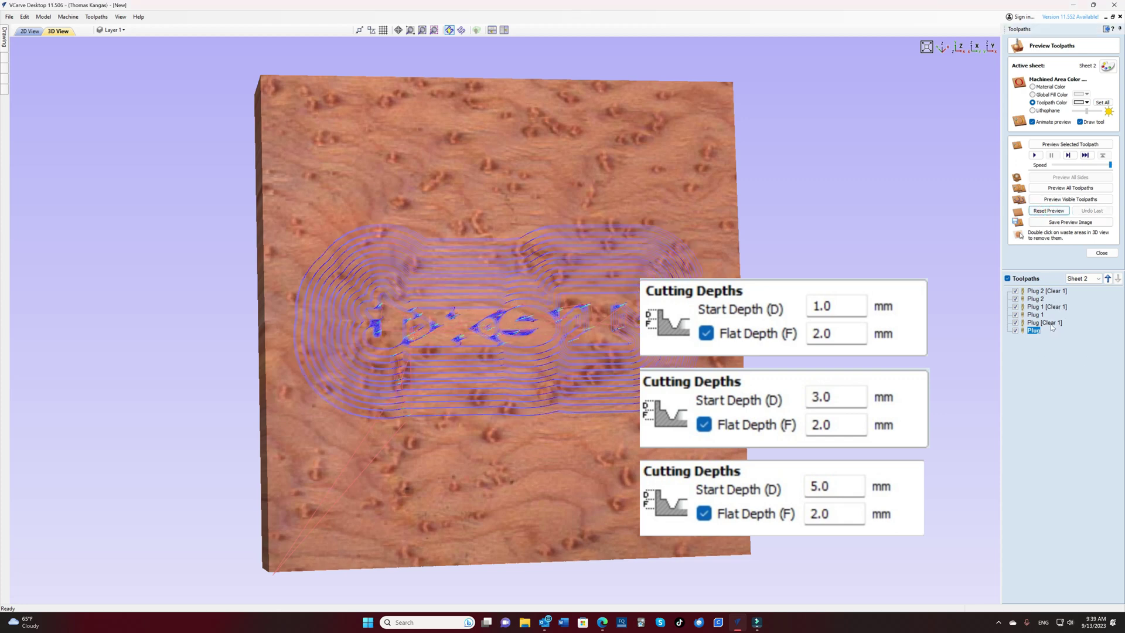
{"action": "left_click", "coordinate": [1108, 279]}
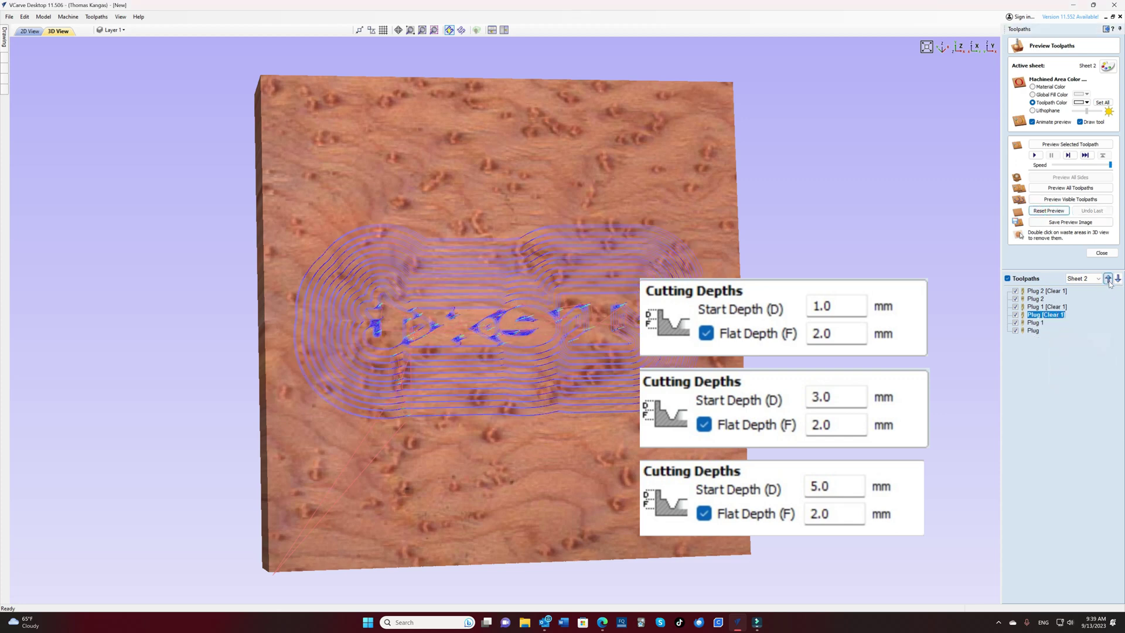
{"action": "left_click", "coordinate": [1108, 279]}
{"action": "left_click", "coordinate": [1109, 279]}
{"action": "left_click", "coordinate": [1108, 279]}
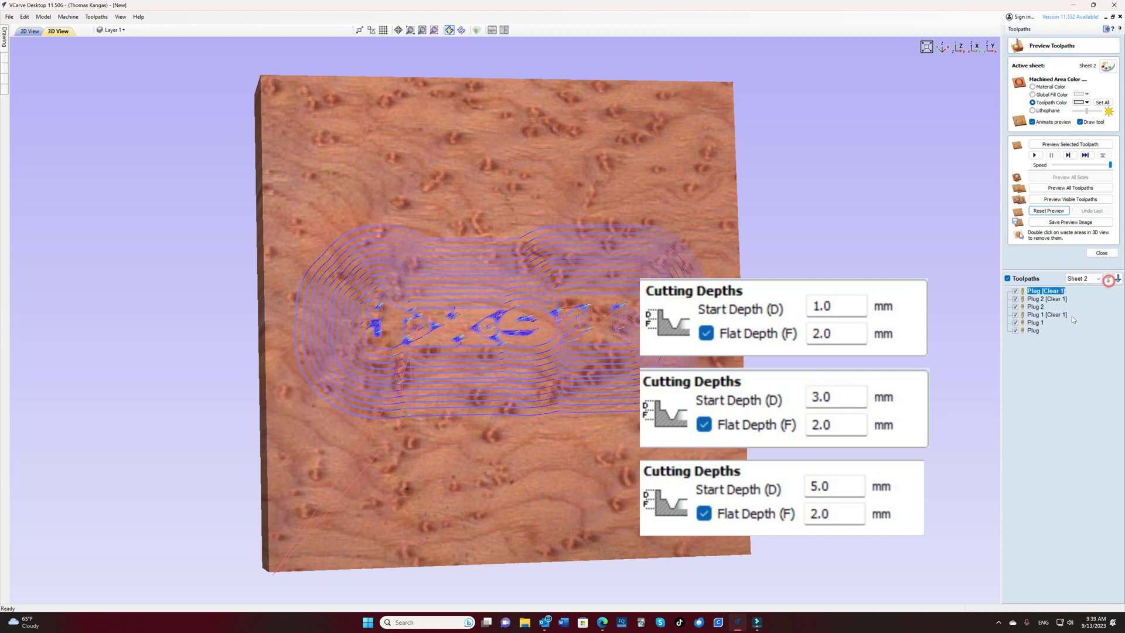
{"action": "left_click", "coordinate": [1038, 323]}
{"action": "left_click", "coordinate": [1108, 279]}
{"action": "left_click", "coordinate": [1108, 279]}
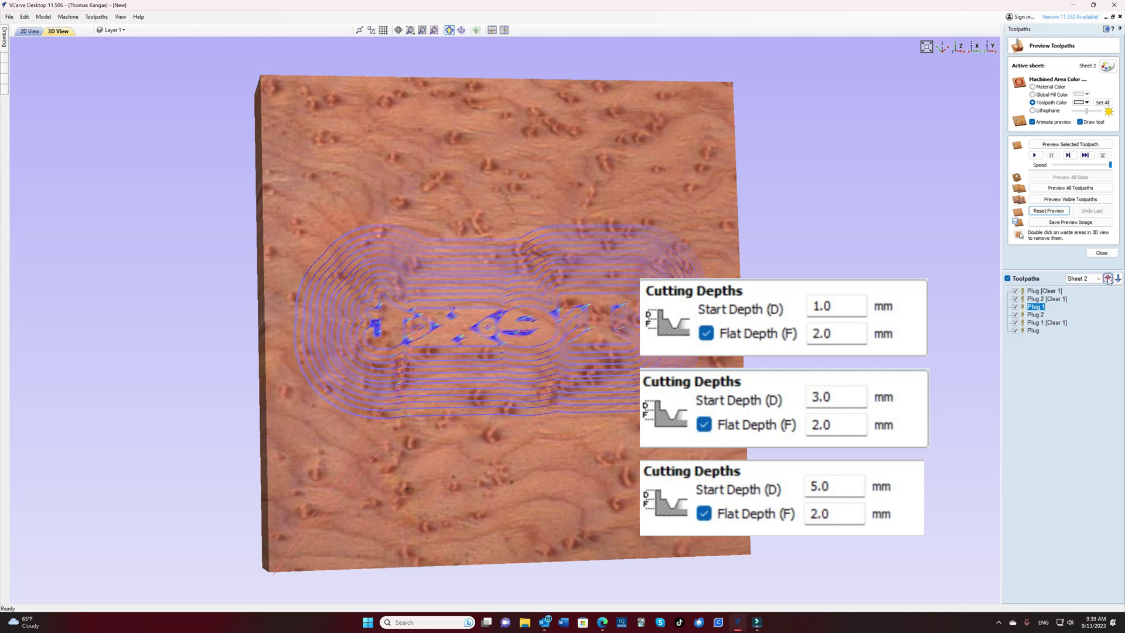
{"action": "left_click", "coordinate": [1108, 280]}
Move Plug 1 [Clear 1] and Plug 2 [Clear 1] up, then Plug above Plug 1
{"action": "left_click", "coordinate": [1044, 323]}
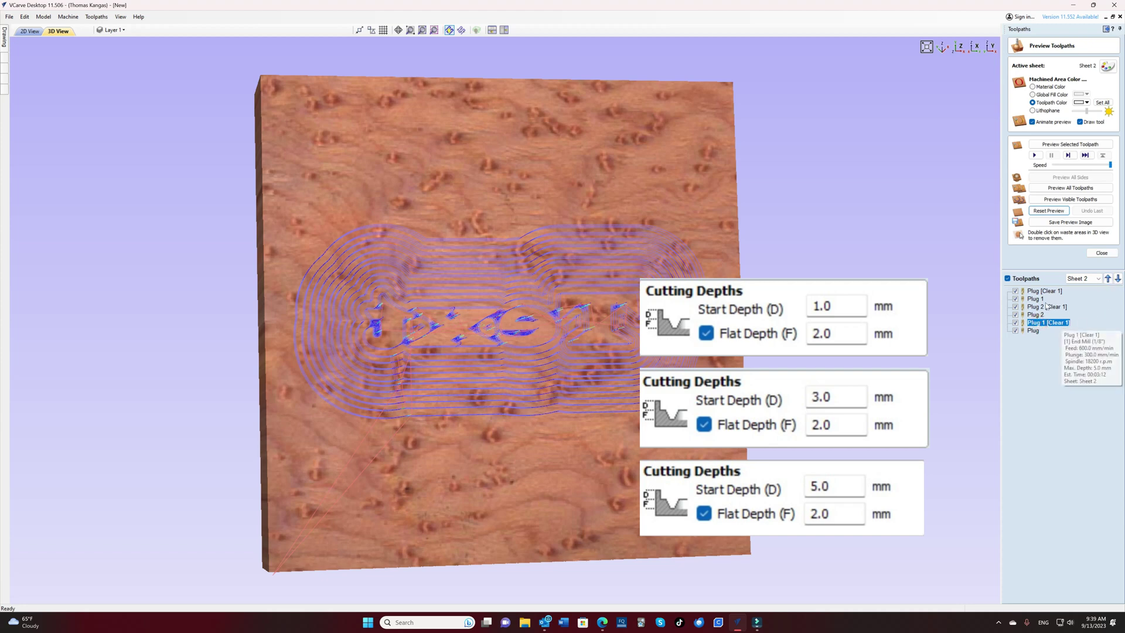
{"action": "left_click", "coordinate": [1108, 279]}
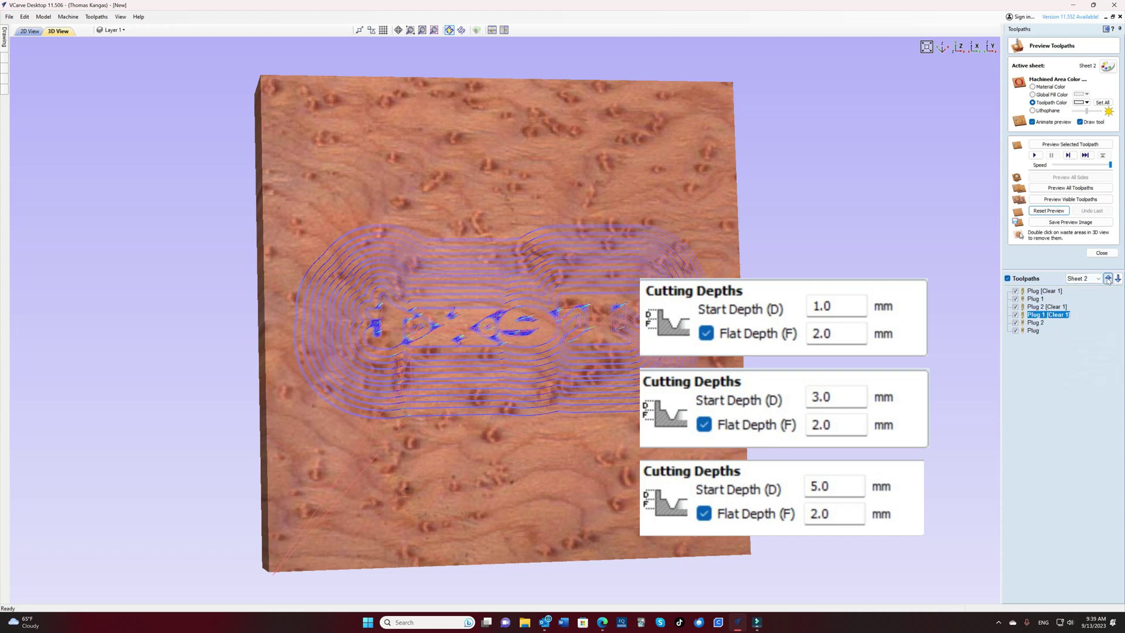
{"action": "left_click", "coordinate": [1108, 279]}
{"action": "left_click", "coordinate": [1107, 279]}
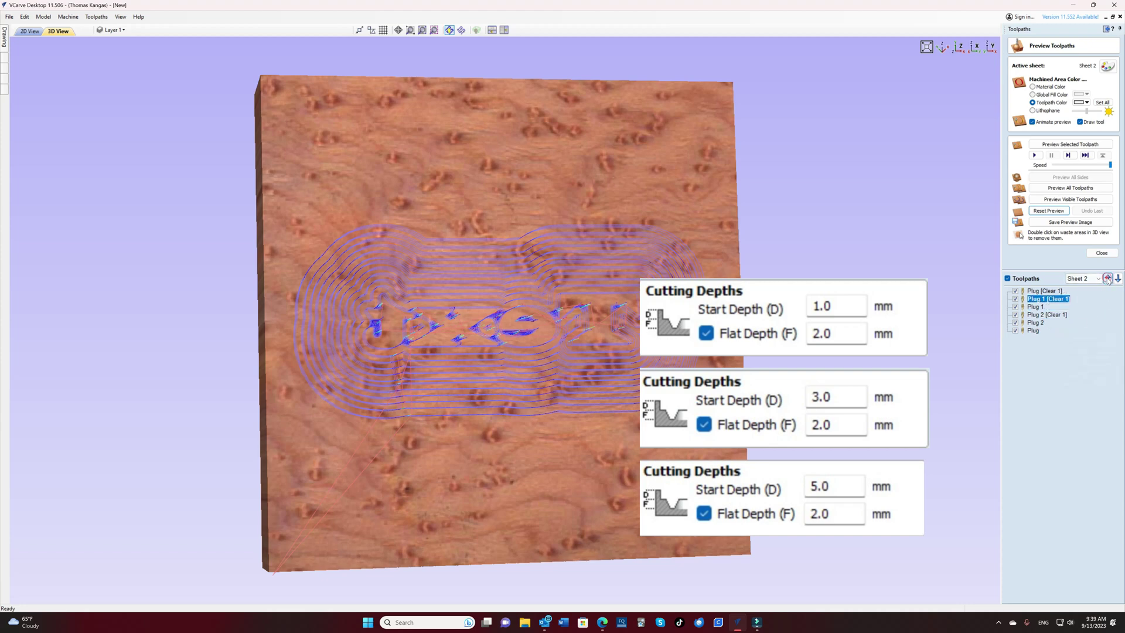
{"action": "left_click", "coordinate": [1055, 314]}
{"action": "left_click", "coordinate": [1107, 278]}
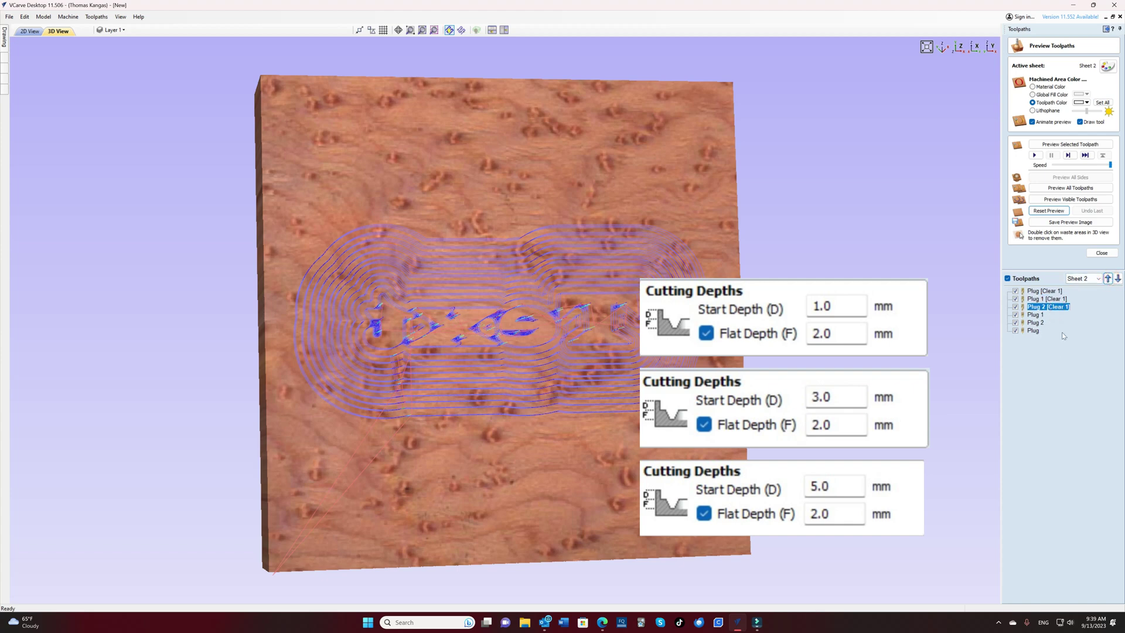
{"action": "left_click", "coordinate": [1034, 330]}
{"action": "left_click", "coordinate": [1107, 279]}
{"action": "left_click", "coordinate": [1108, 279]}
Simulate the Plug, Plug 1 and Plug 2 [Clear 1] clearance passes in turn
{"action": "left_click", "coordinate": [1047, 290]}
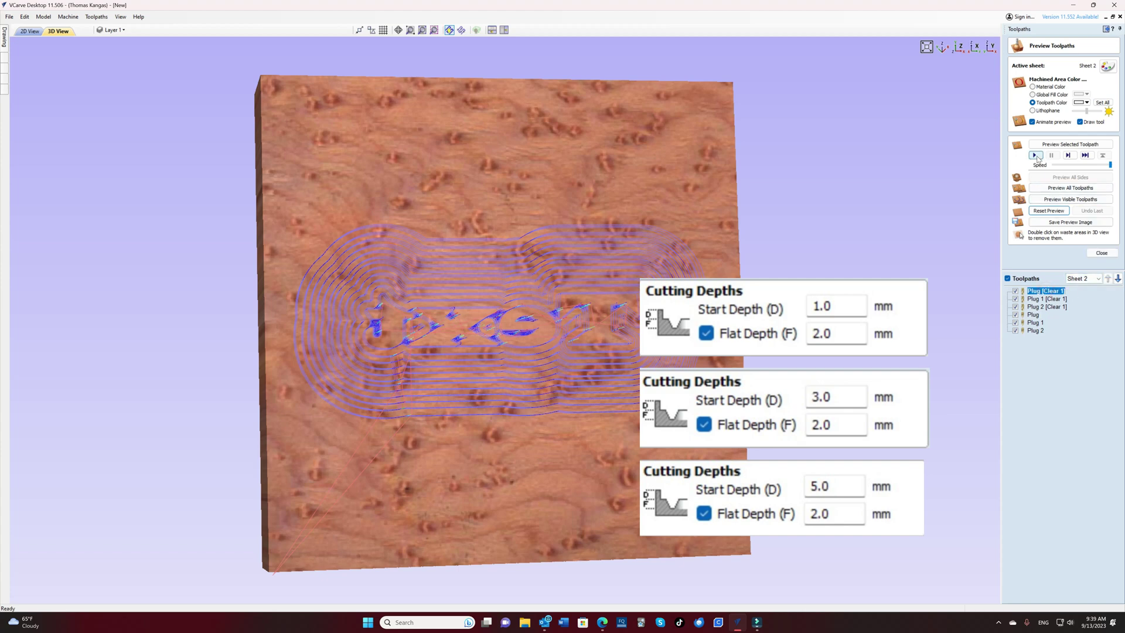
{"action": "left_click", "coordinate": [1035, 156]}
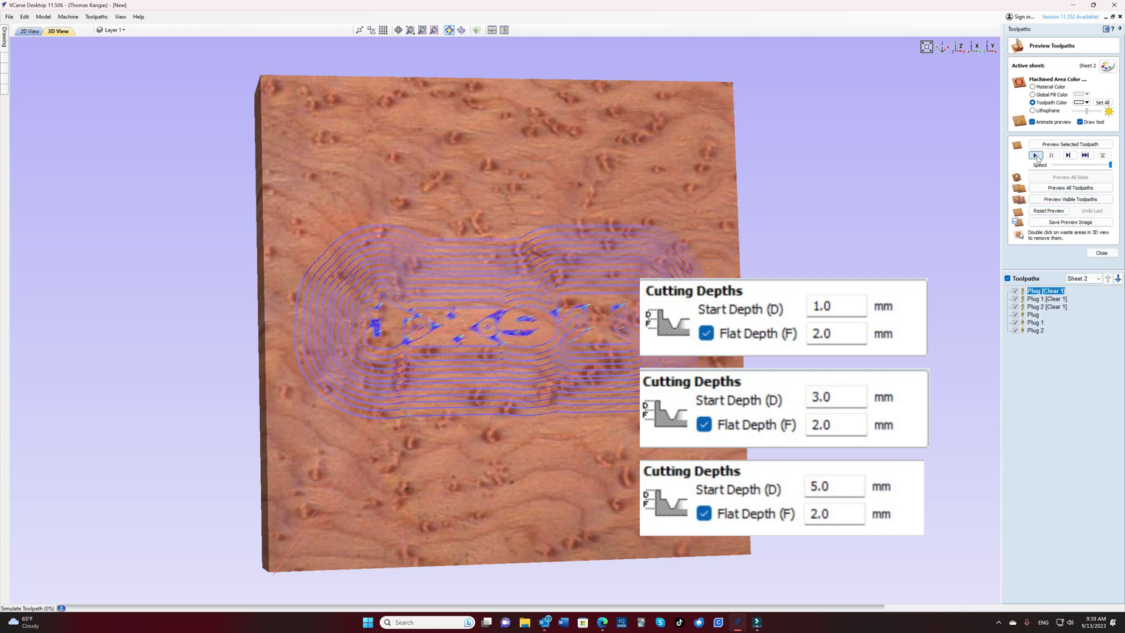
{"action": "left_click", "coordinate": [1055, 299]}
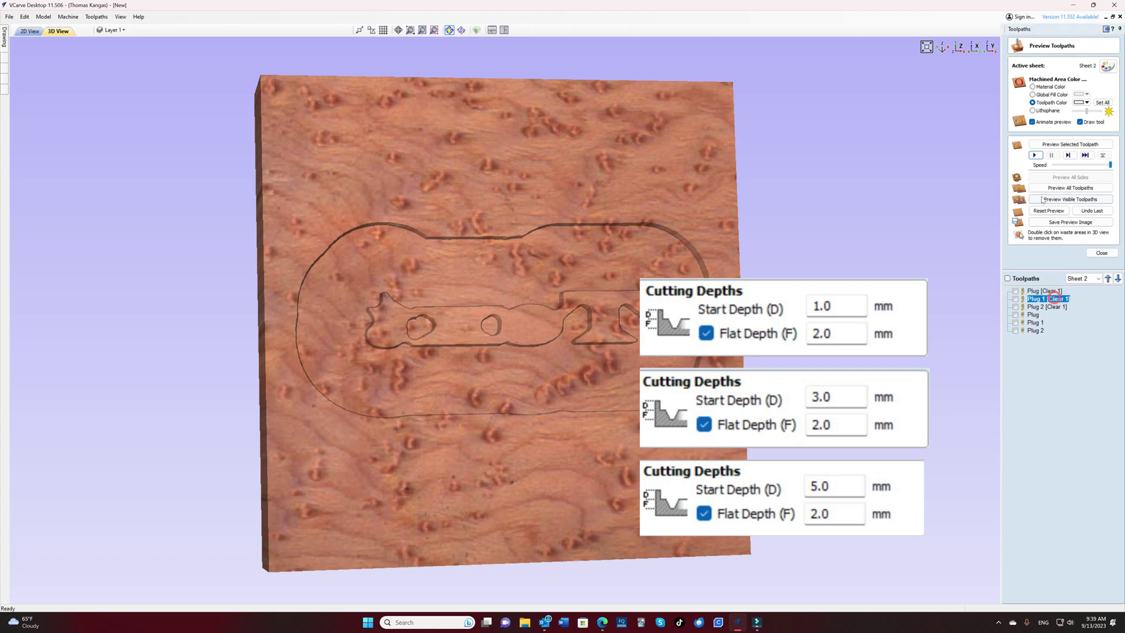
{"action": "left_click", "coordinate": [1034, 155]}
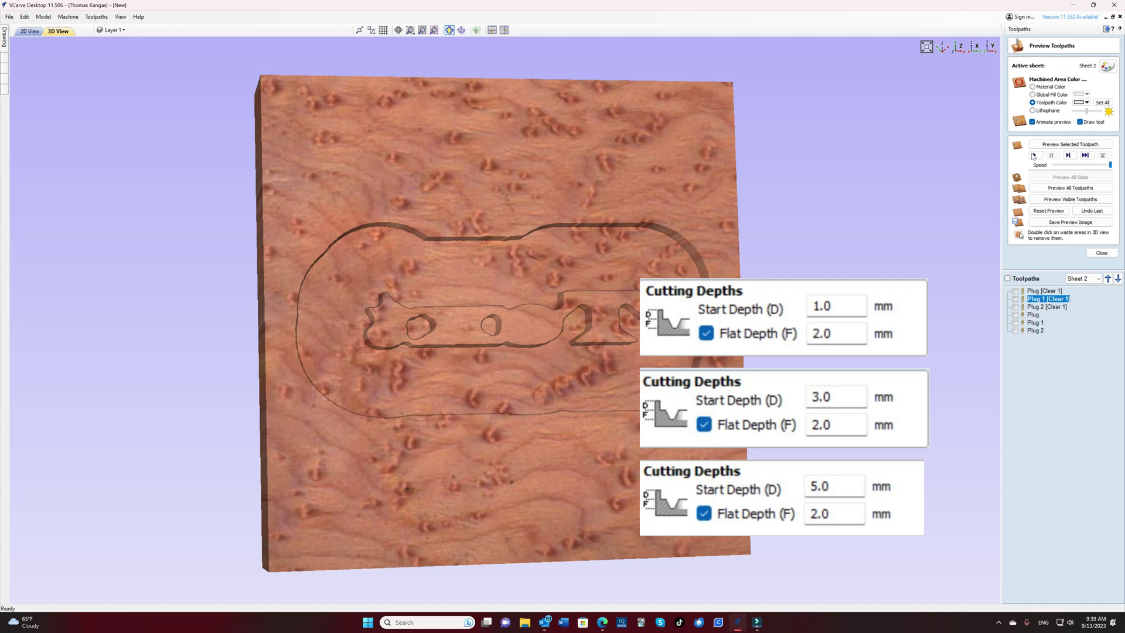
{"action": "left_click", "coordinate": [1053, 307]}
{"action": "left_click", "coordinate": [1035, 155]}
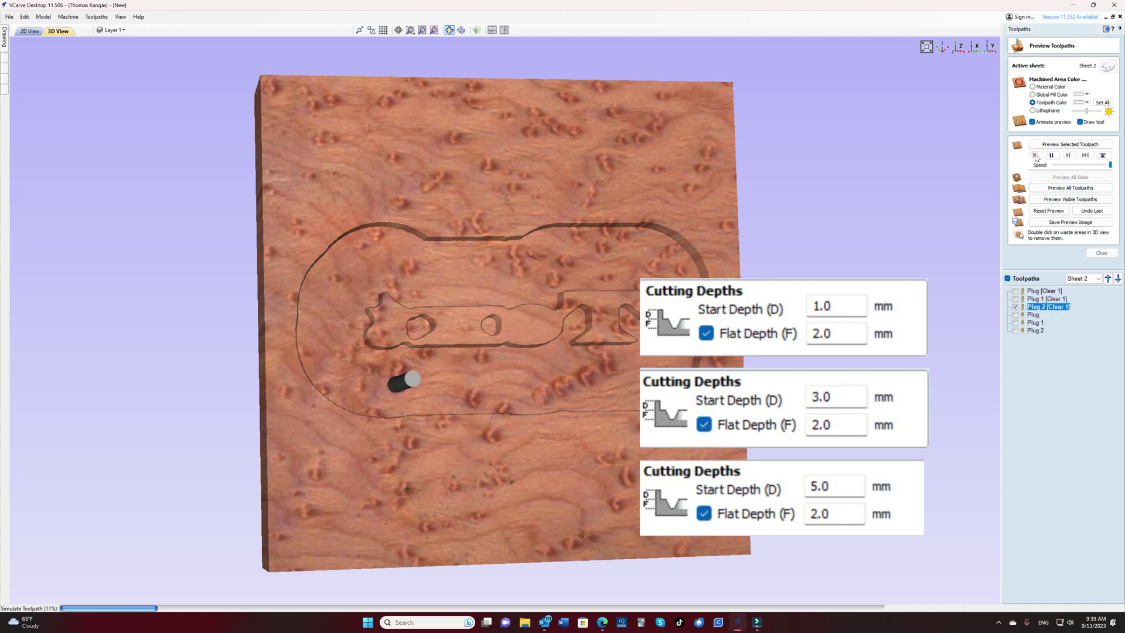
Simulate the Plug, Plug 1 and Plug 2 V-carve passes in turn
{"action": "left_click", "coordinate": [1035, 315]}
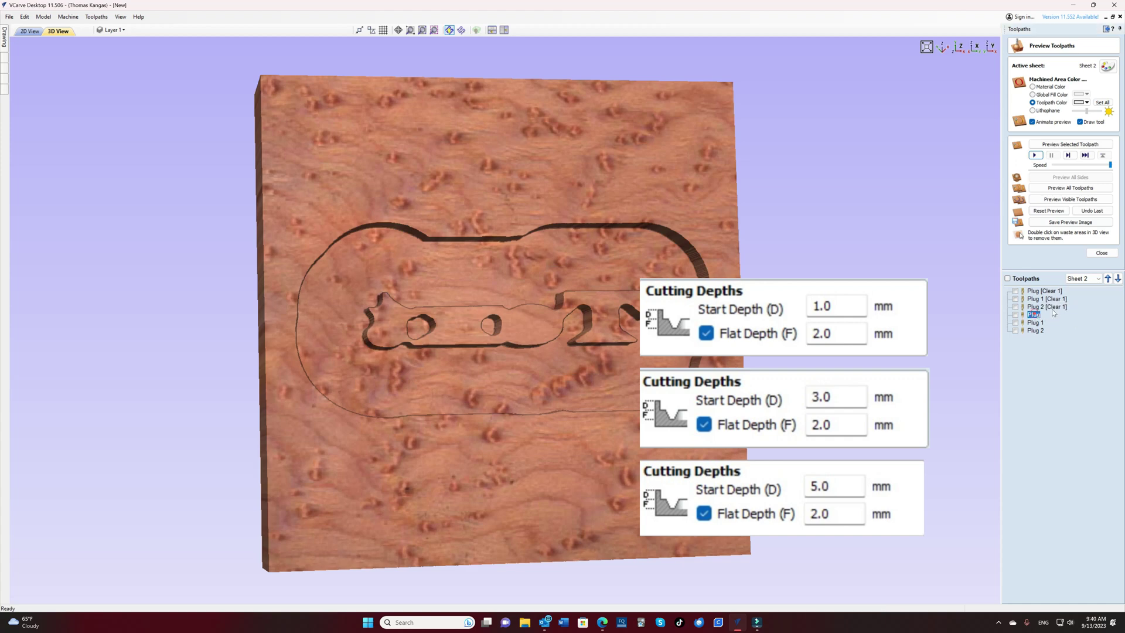
{"action": "left_click", "coordinate": [1034, 155]}
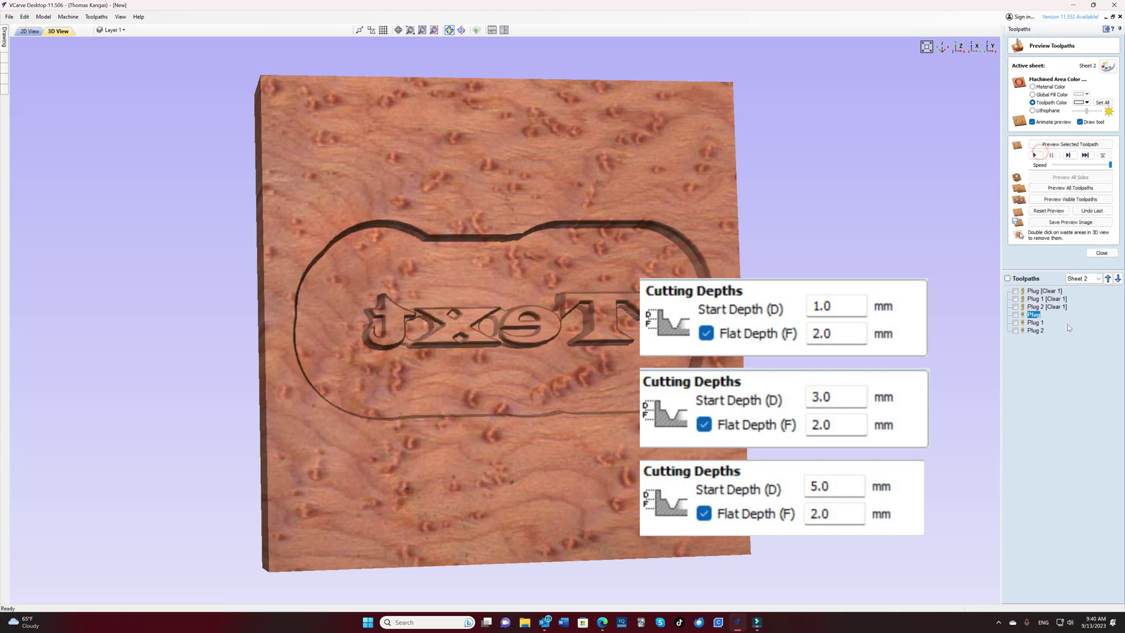
{"action": "left_click", "coordinate": [1034, 322]}
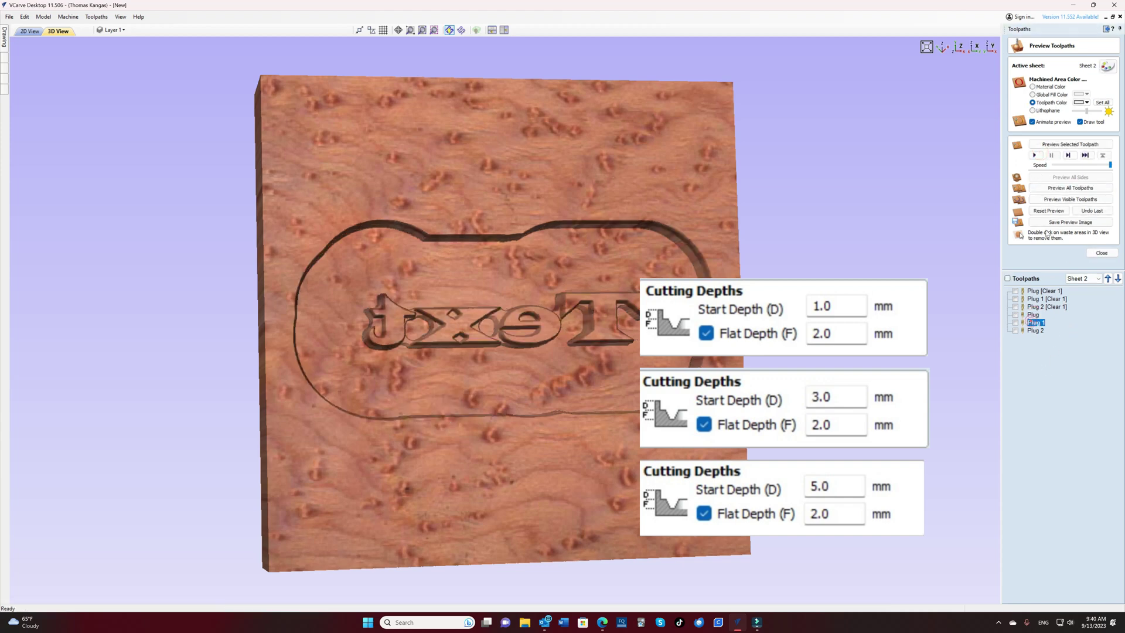
{"action": "left_click", "coordinate": [1035, 156]}
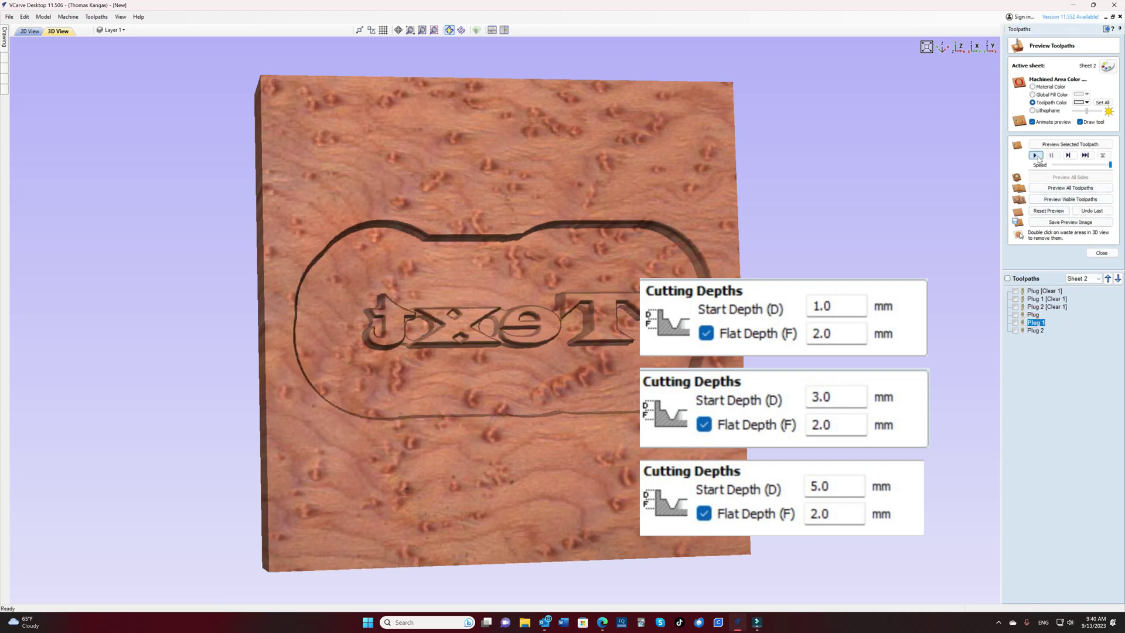
{"action": "left_click", "coordinate": [1038, 331]}
{"action": "left_click", "coordinate": [1035, 156]}
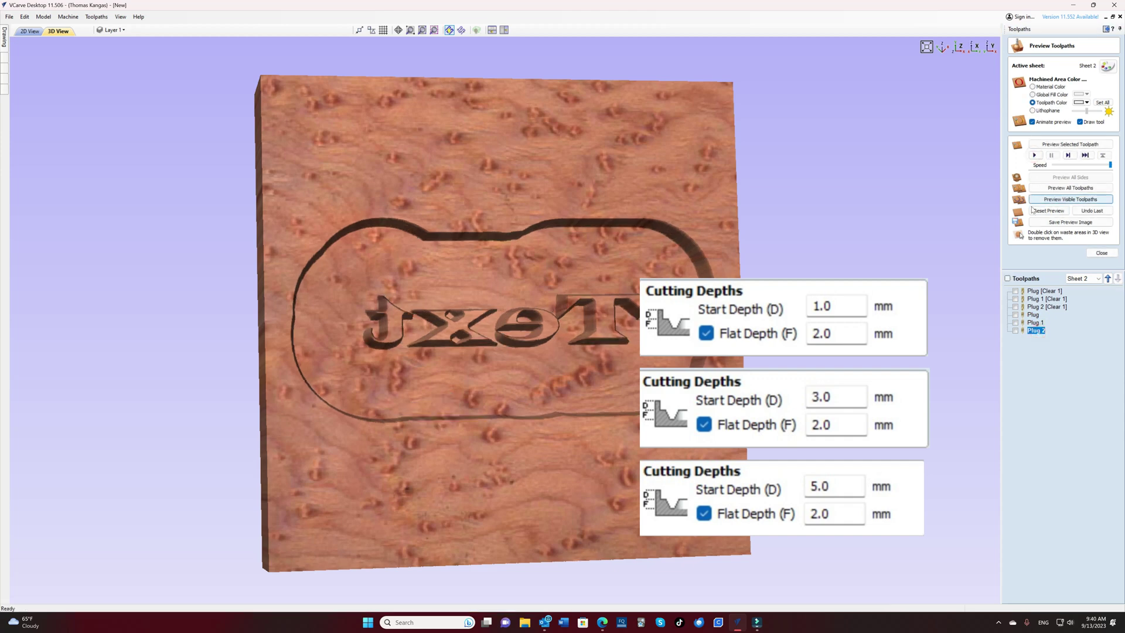
Orbit the block to inspect the stepped pocket and mirrored plug letters from several sides
{"action": "left_click_drag", "start_coordinate": [610, 428], "coordinate": [622, 478]}
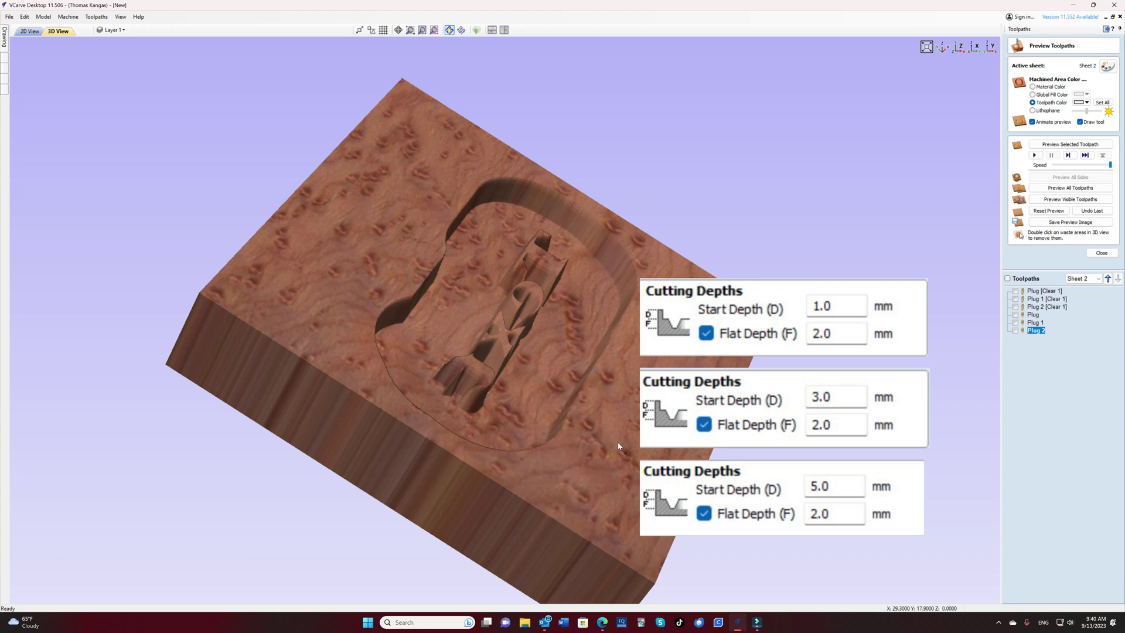
{"action": "left_click_drag", "start_coordinate": [563, 457], "coordinate": [463, 466]}
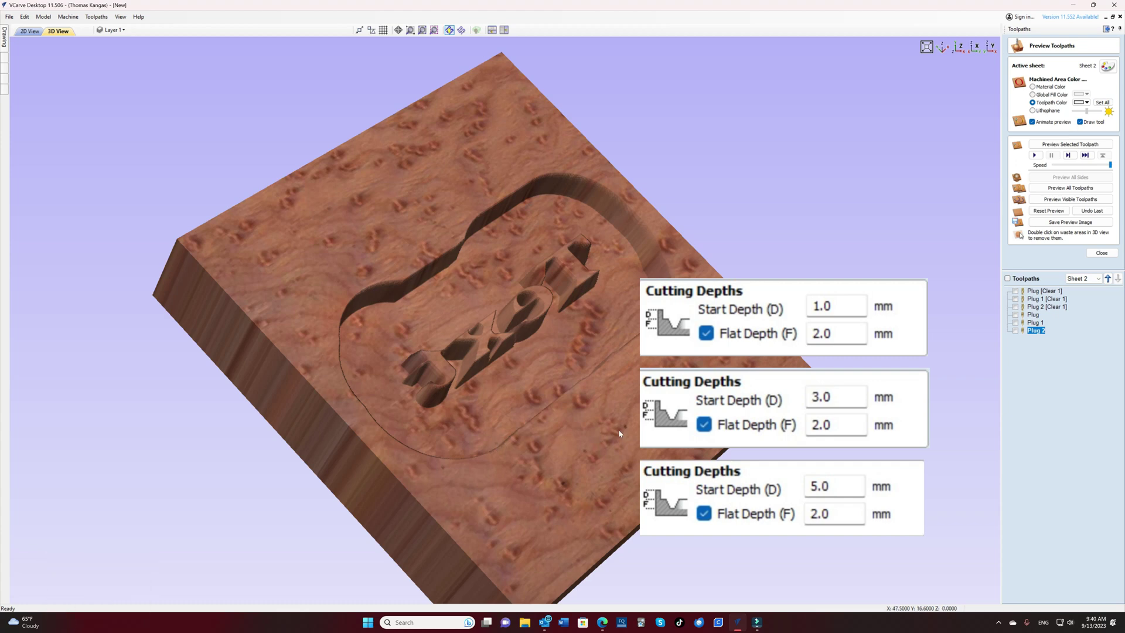
{"action": "left_click_drag", "start_coordinate": [625, 432], "coordinate": [448, 431]}
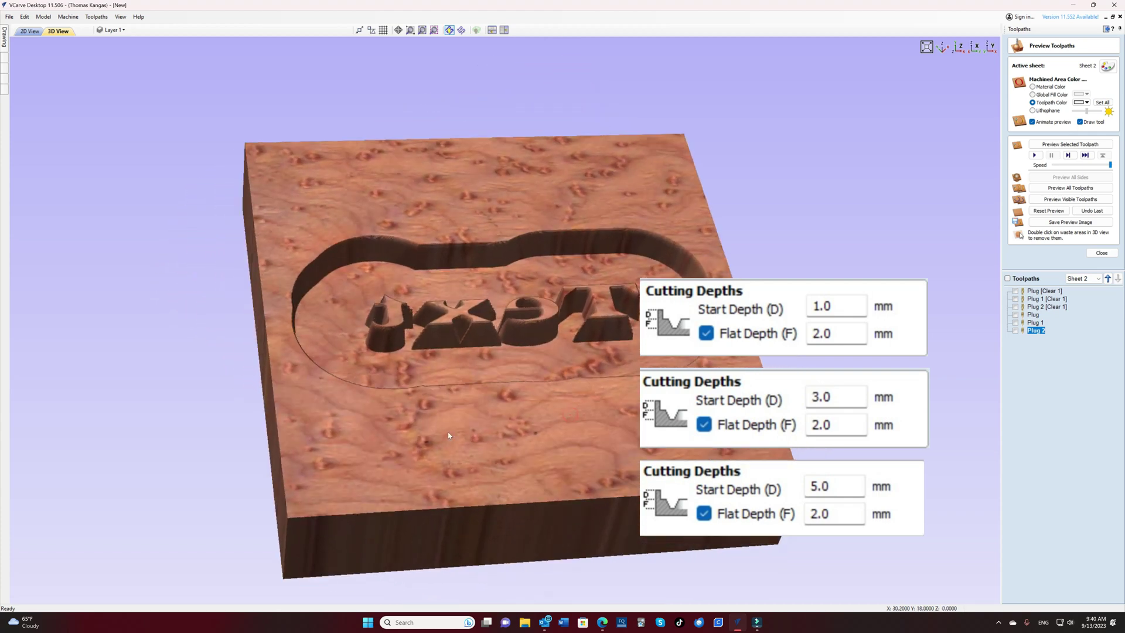